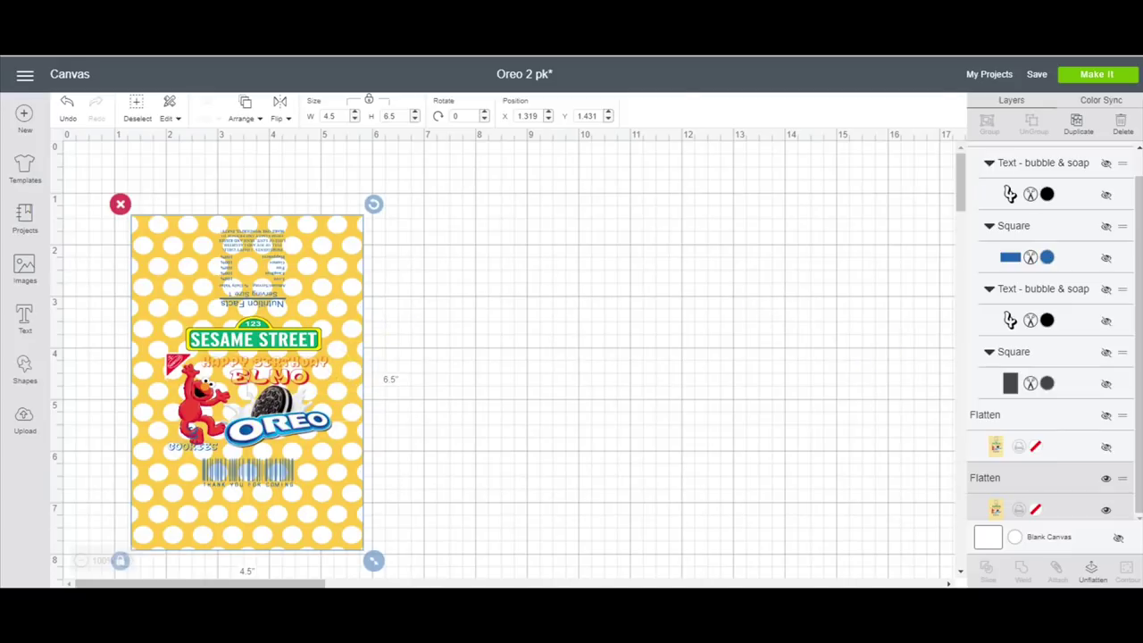
# Step: Scroll up the Layers panel to reach the hidden 4.5 x 6.5 wrapper template group
pyautogui.scroll(1, 1067, 198)
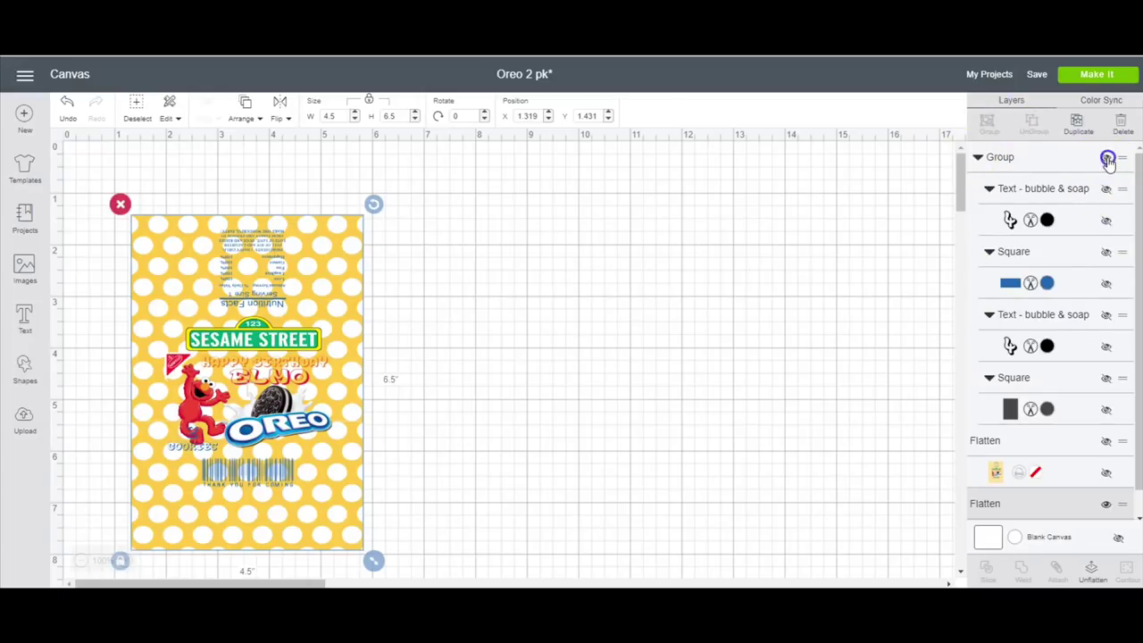
# Step: Show the hidden wrapper template group and move it up beside the first bag
pyautogui.click(1106, 159)
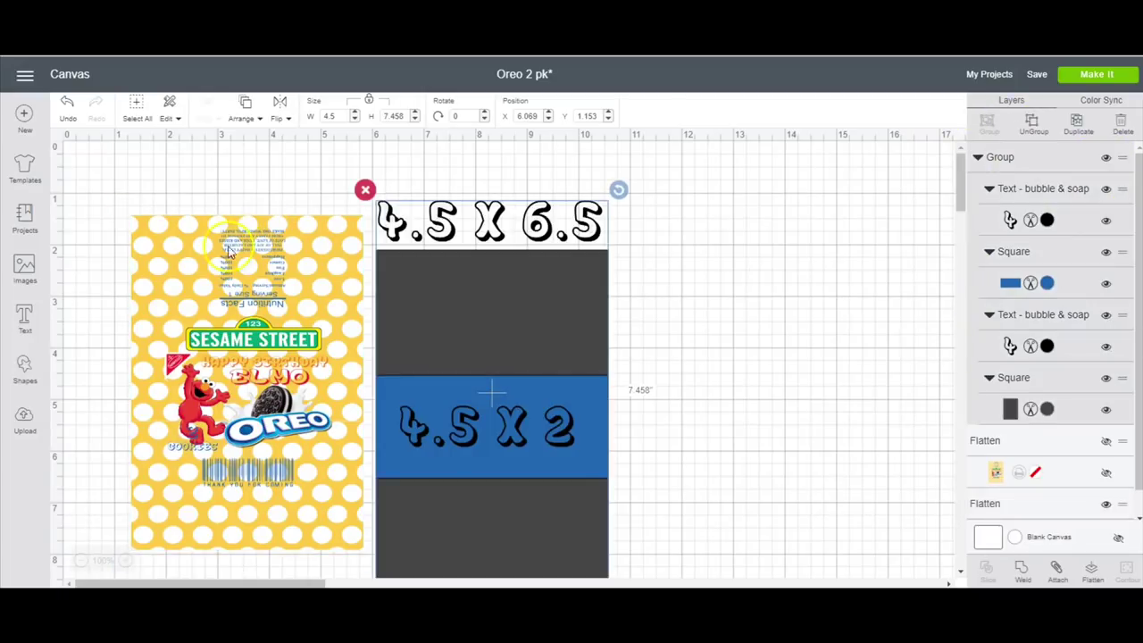
pyautogui.moveTo(505, 310); pyautogui.dragTo(543, 286)
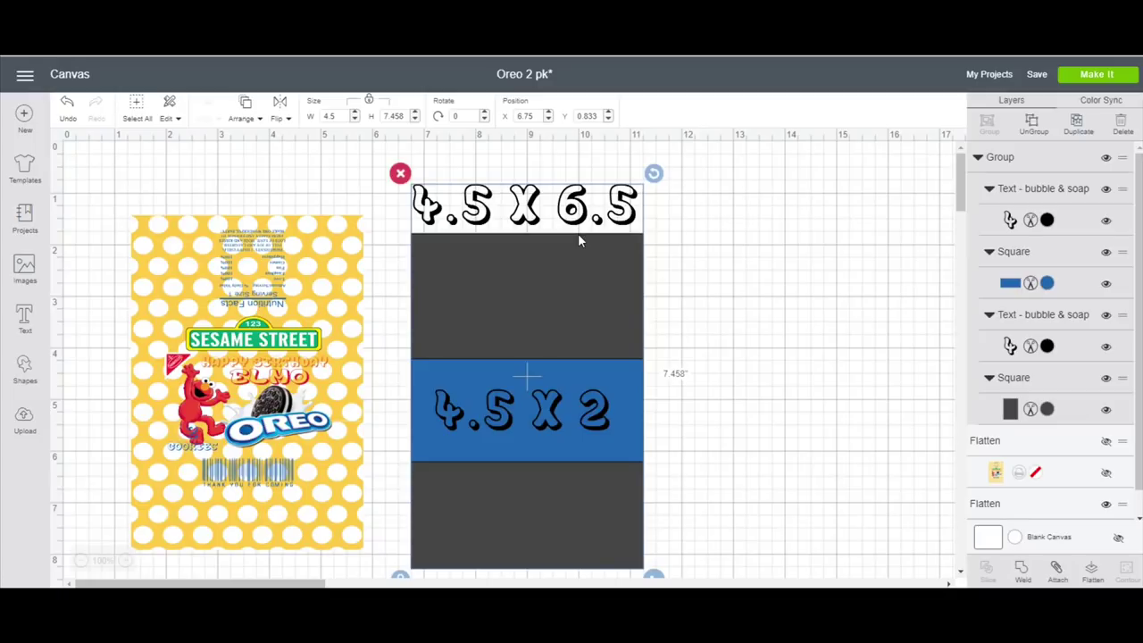
pyautogui.moveTo(578, 233); pyautogui.dragTo(562, 212)
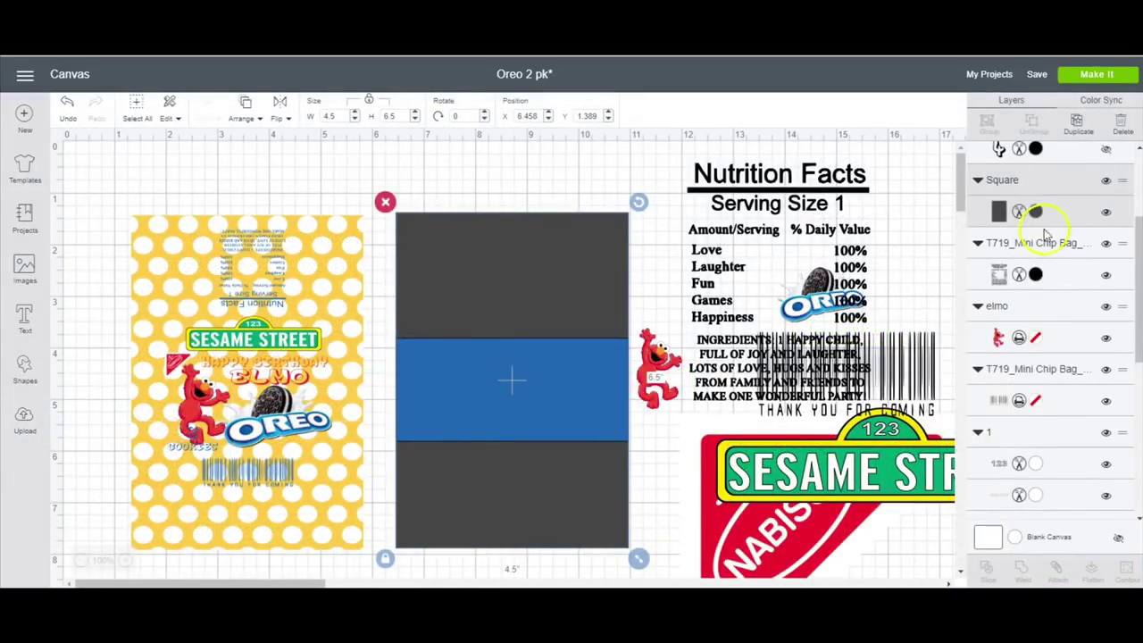
# Step: Turn the dark template square into a print layer with the yellow polka-dot pattern
pyautogui.click(1037, 210)
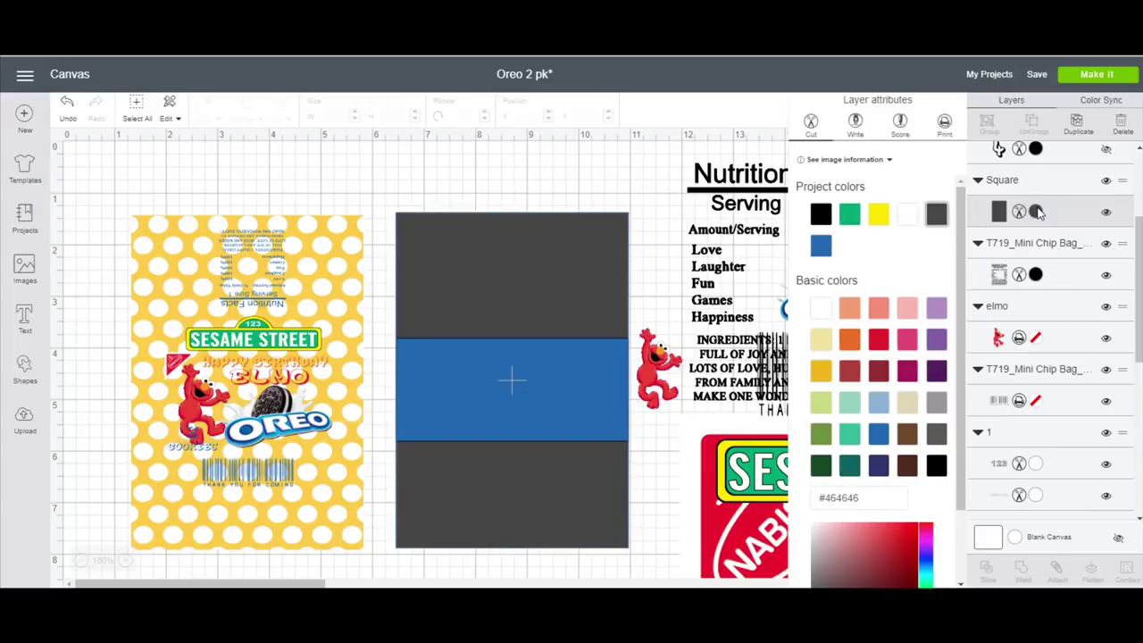
pyautogui.click(944, 120)
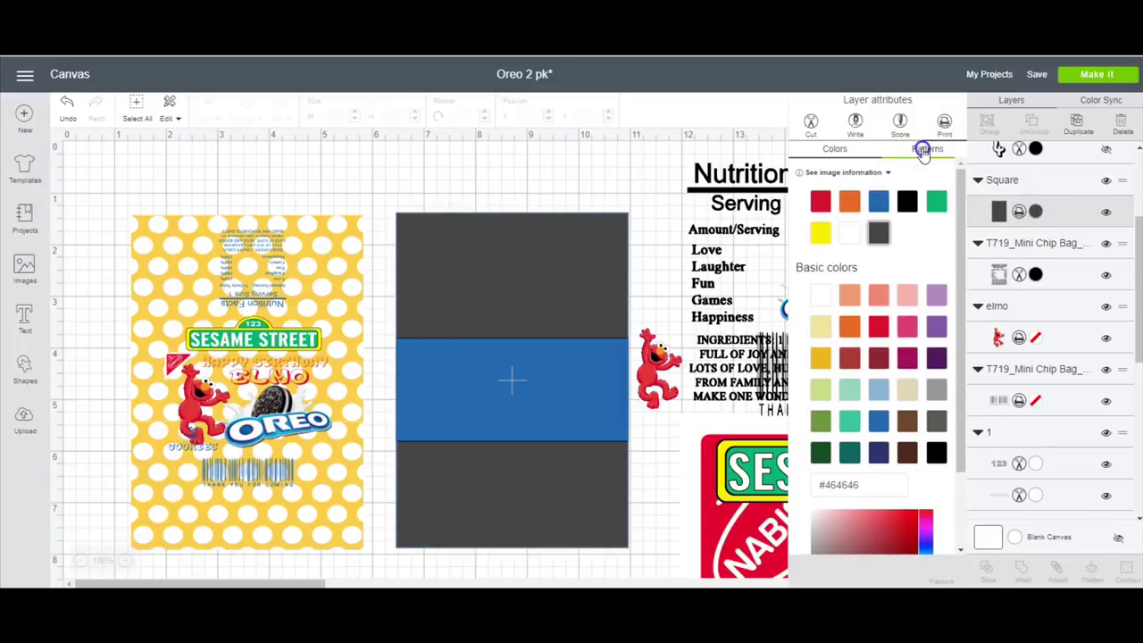
pyautogui.click(925, 149)
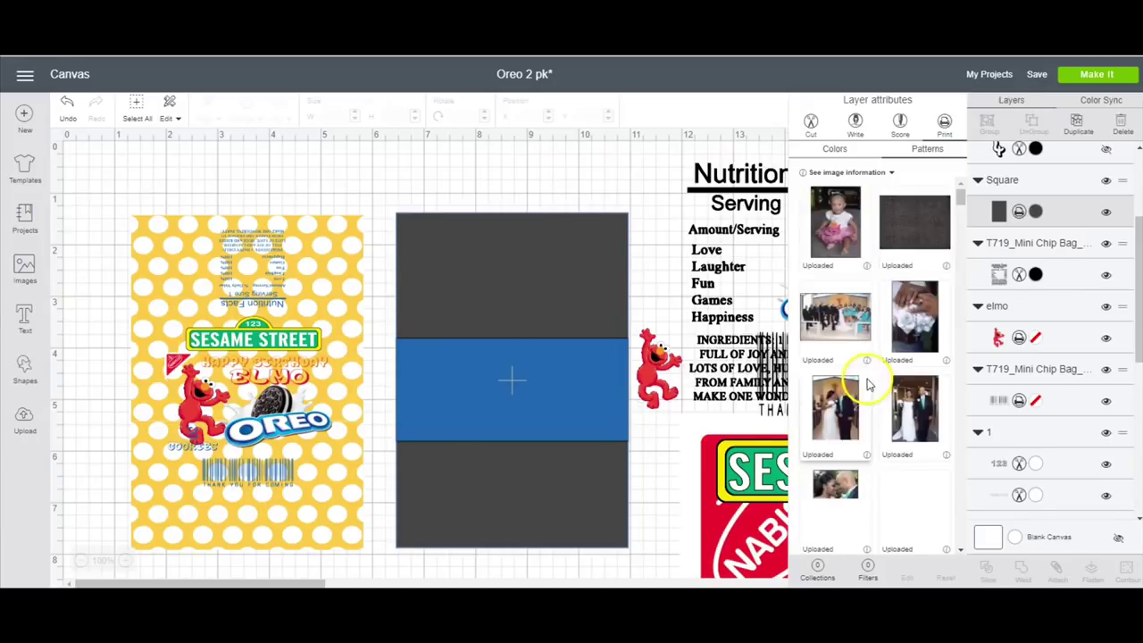
pyautogui.scroll(-5, 862, 362)
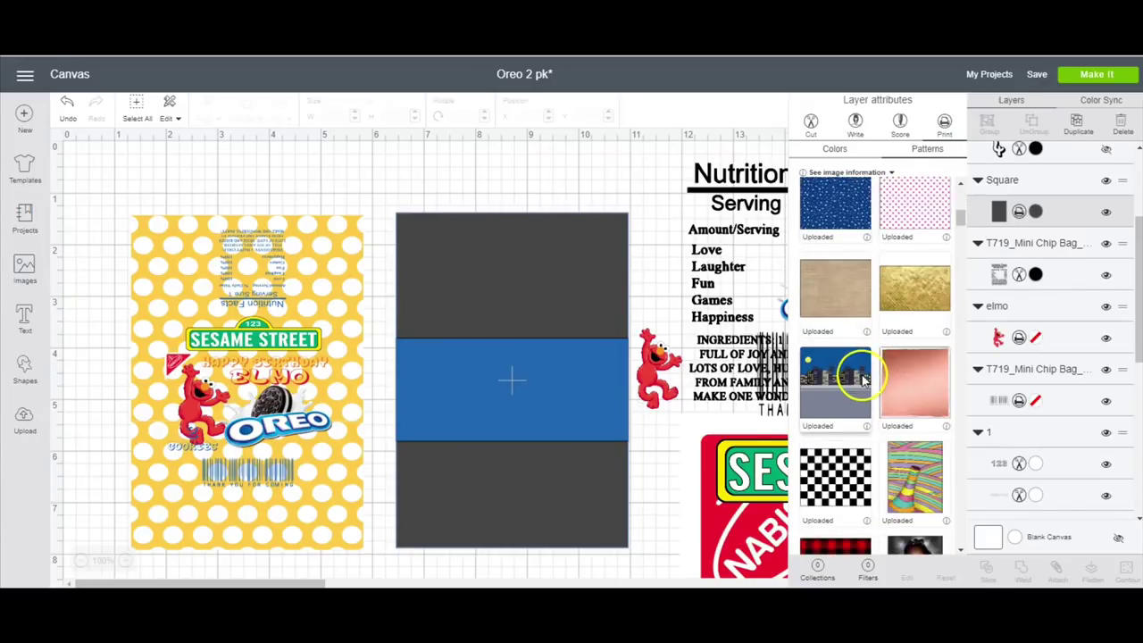
pyautogui.scroll(-5, 864, 379)
pyautogui.click(865, 385)
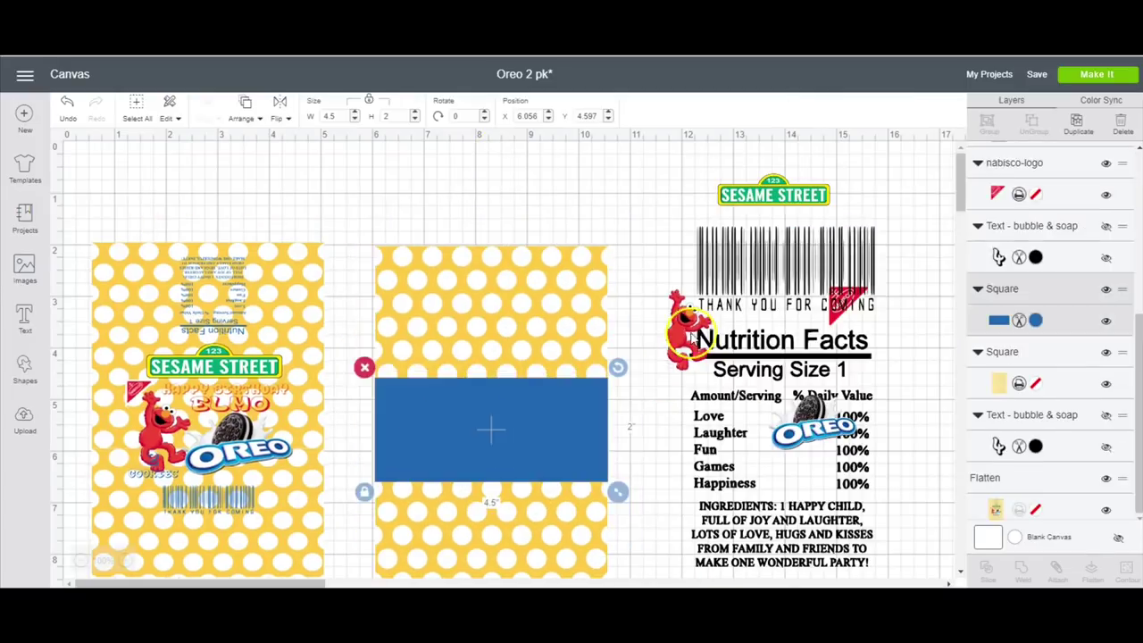
# Step: Place Elmo, the Nabisco logo and the Oreo image on the blue band, Elmo in front
pyautogui.moveTo(661, 366); pyautogui.dragTo(444, 439)
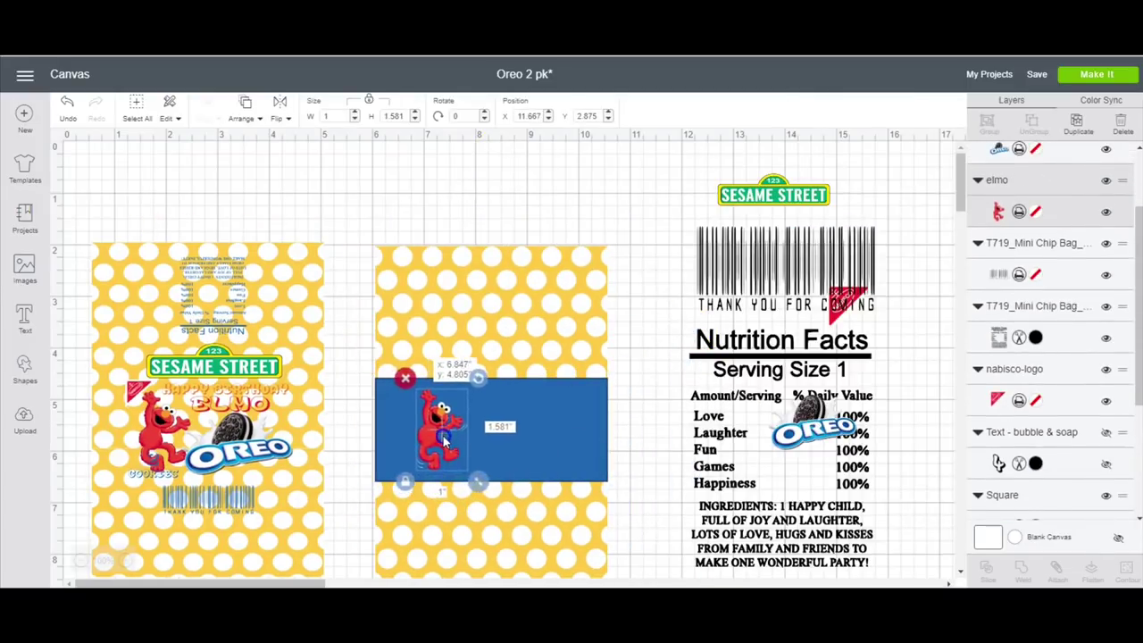
pyautogui.moveTo(846, 299); pyautogui.dragTo(418, 404)
pyautogui.click(441, 457)
pyautogui.moveTo(786, 436); pyautogui.dragTo(492, 442)
pyautogui.click(447, 421)
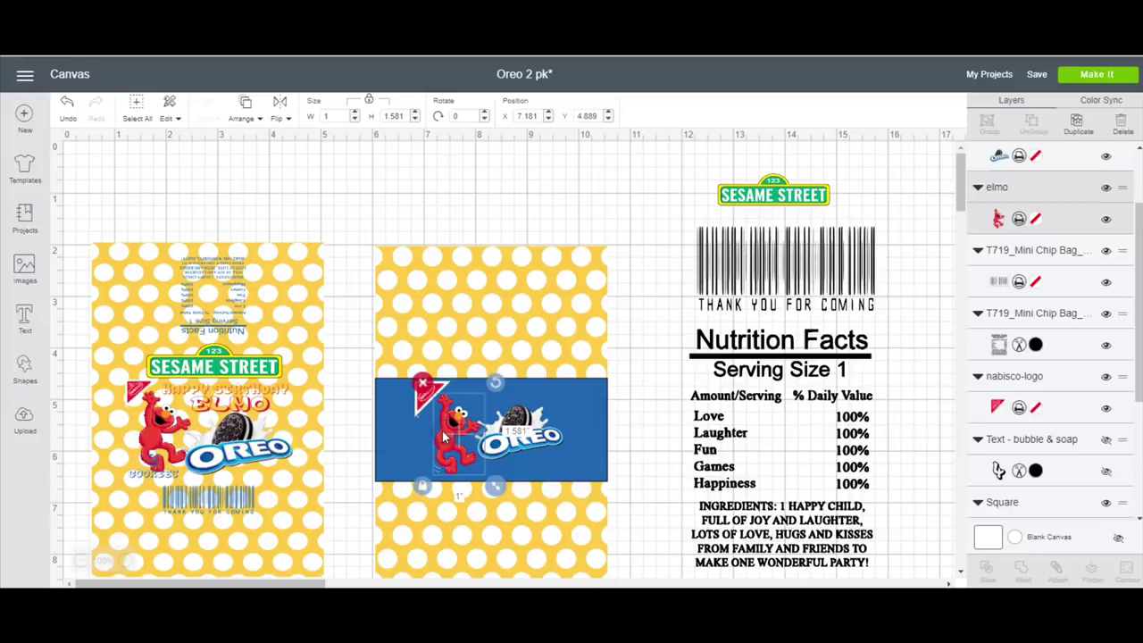
pyautogui.rightClick(446, 422)
pyautogui.click(510, 432)
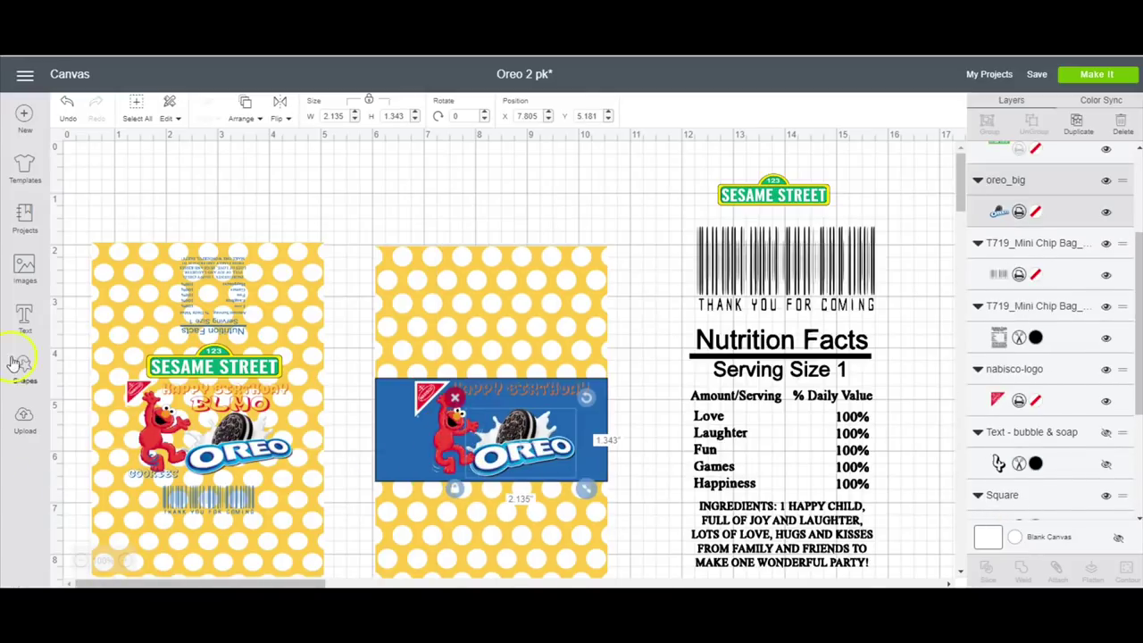
# Step: Add 'Elmo' text printed in red on the band and nudge the Oreo image
pyautogui.click(24, 317)
pyautogui.write('Elmo')
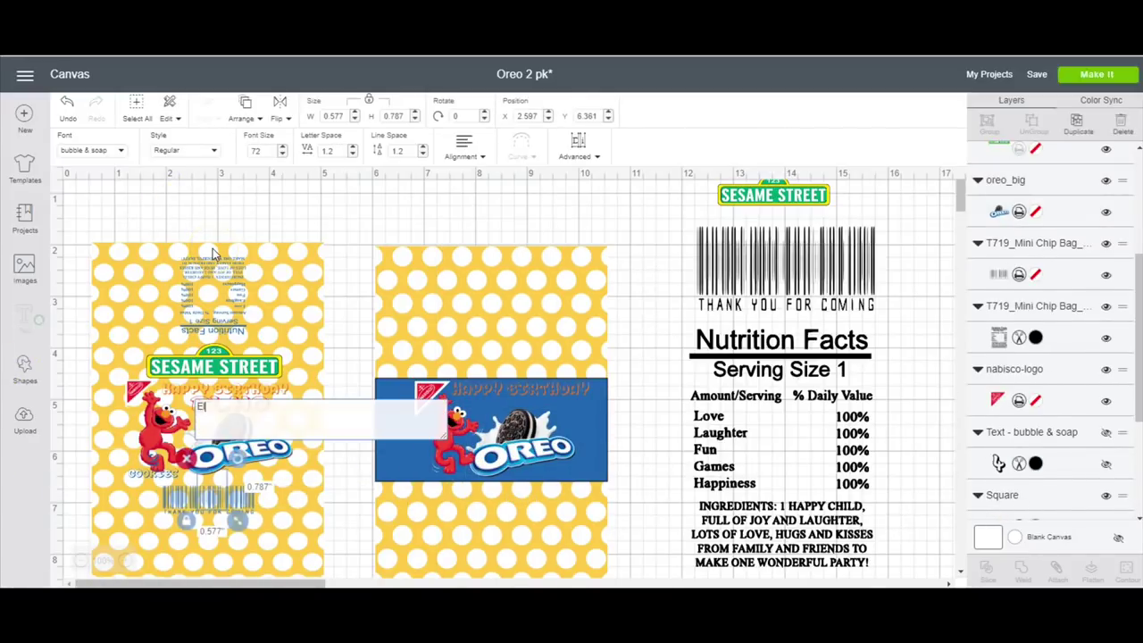
pyautogui.click(201, 210)
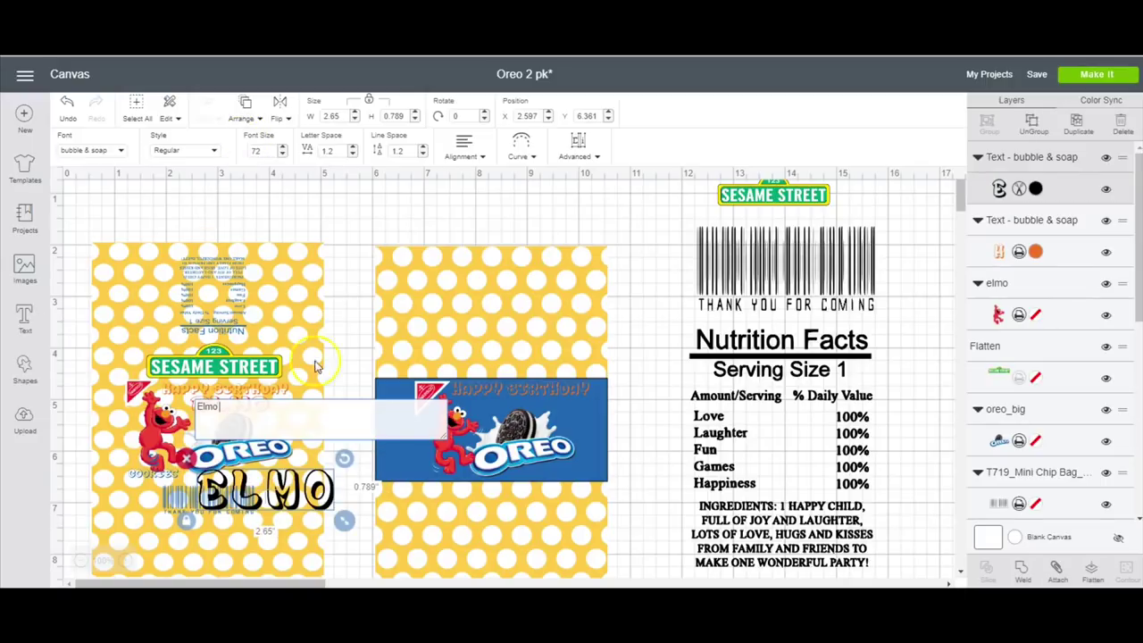
pyautogui.moveTo(243, 485); pyautogui.dragTo(497, 405)
pyautogui.click(683, 346)
pyautogui.click(1034, 189)
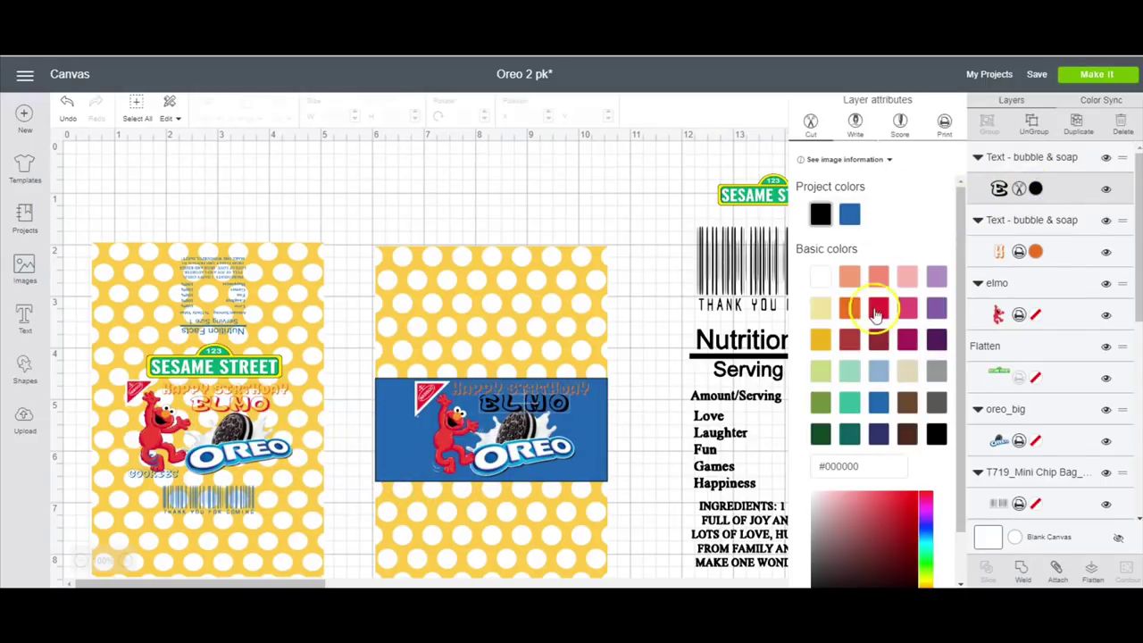
pyautogui.click(944, 120)
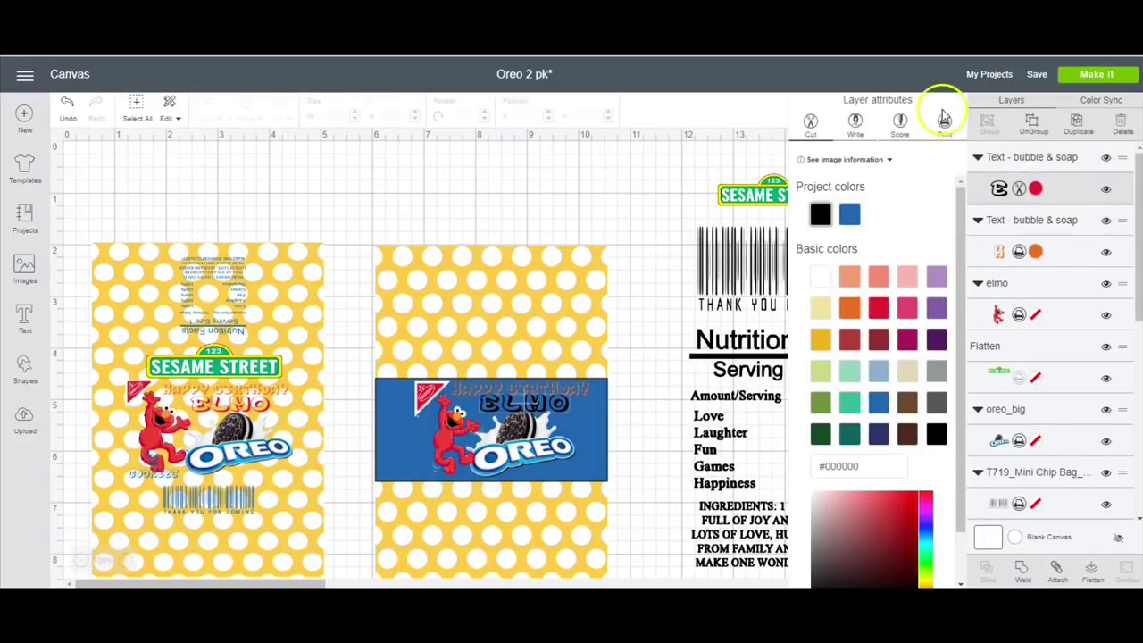
pyautogui.click(527, 446)
pyautogui.click(461, 432)
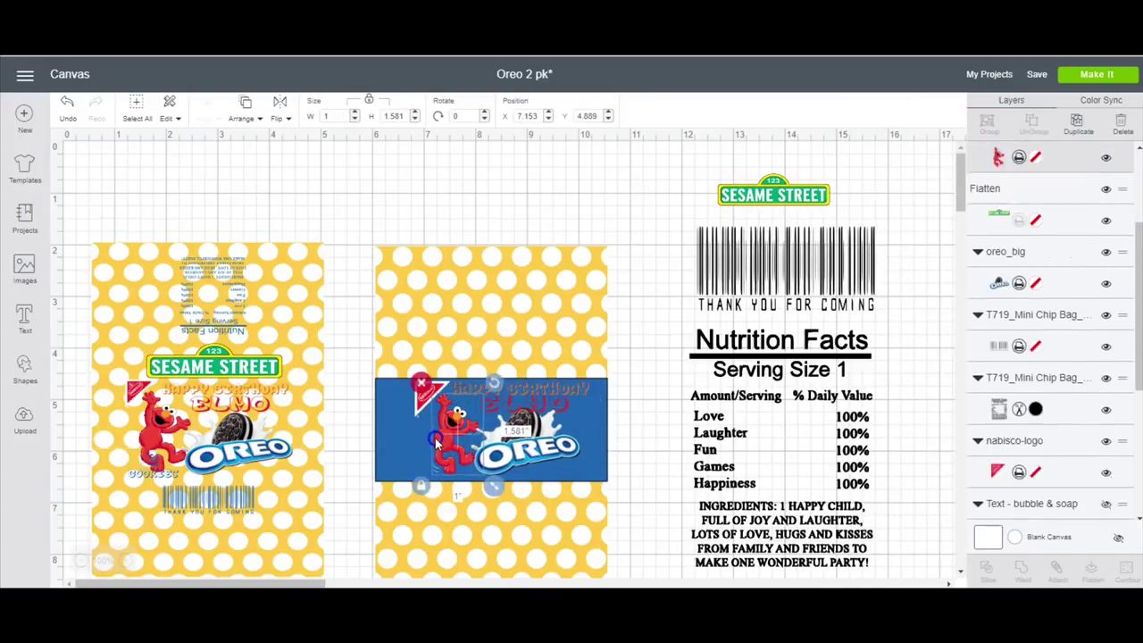
pyautogui.moveTo(463, 435); pyautogui.dragTo(514, 440)
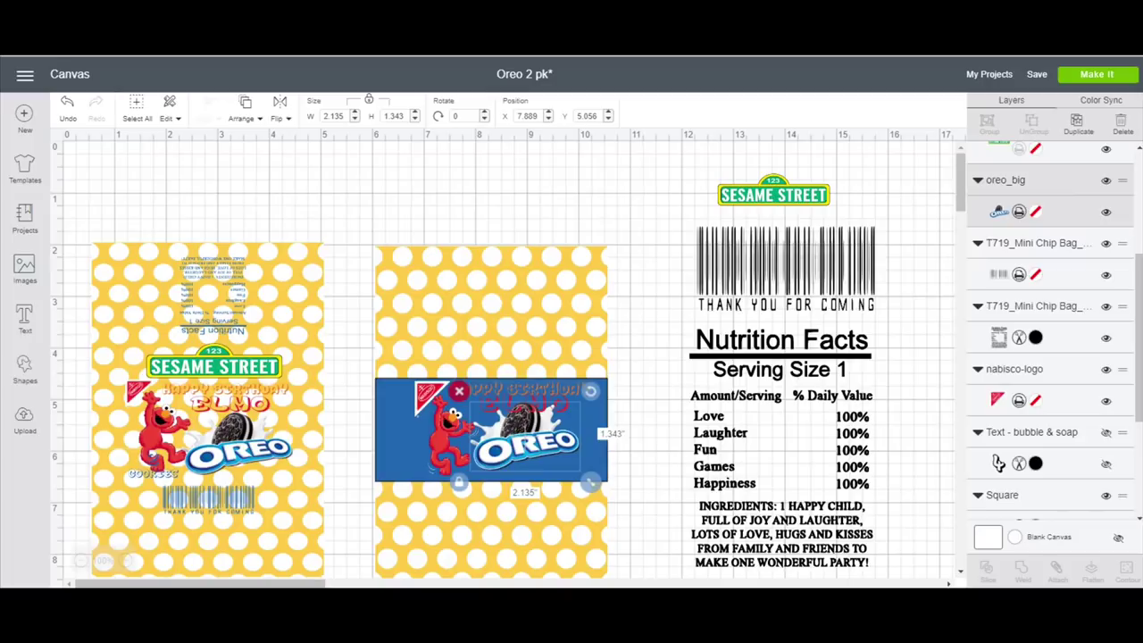
# Step: Add small center-aligned blue '2 cookies' text on the band, then move the band off the wrapper
pyautogui.click(25, 323)
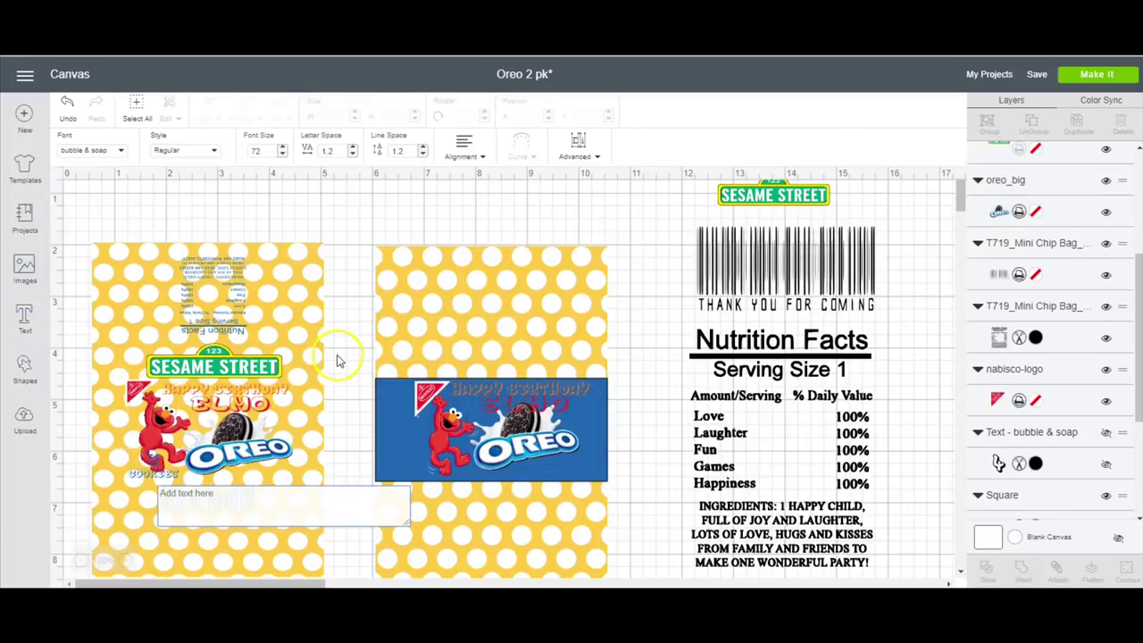
pyautogui.write('2 ')
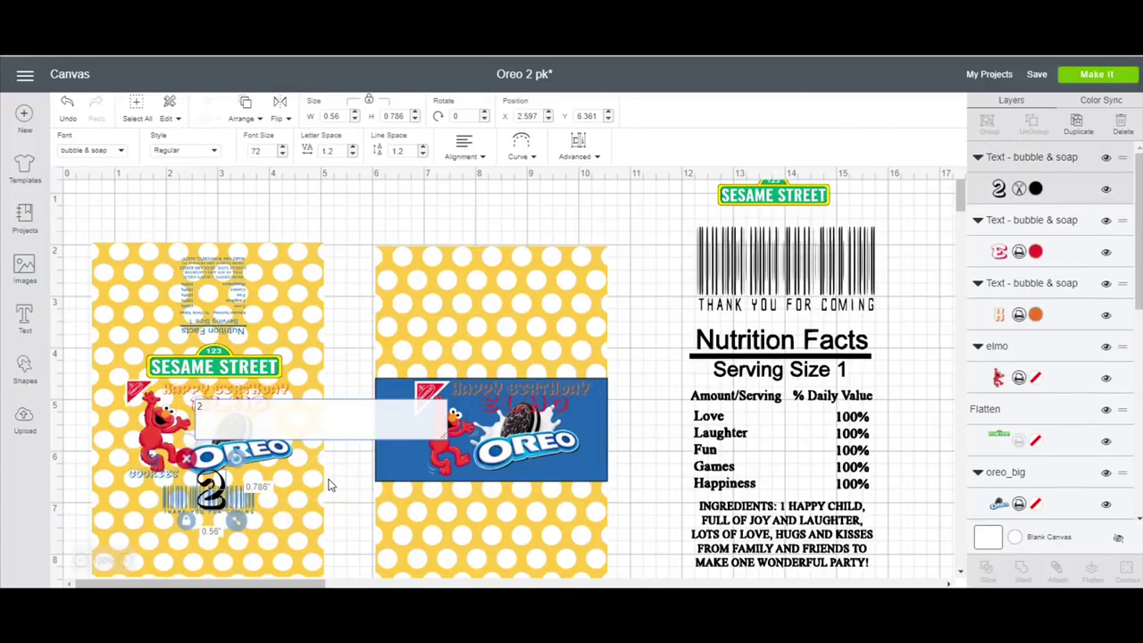
pyautogui.write('cookies')
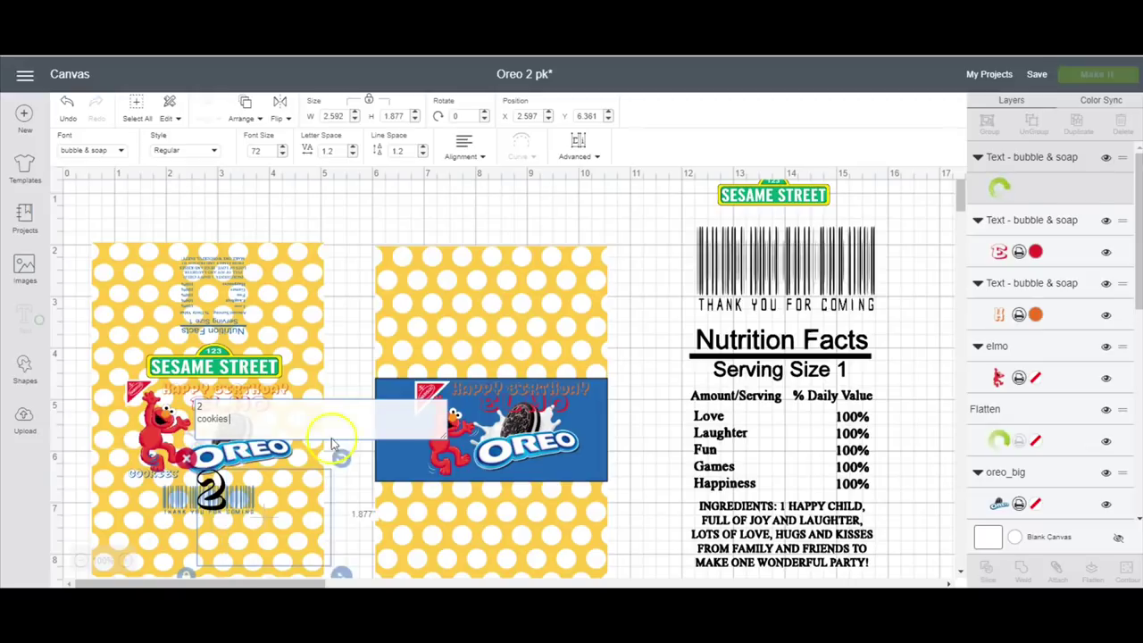
pyautogui.click(482, 154)
pyautogui.click(484, 198)
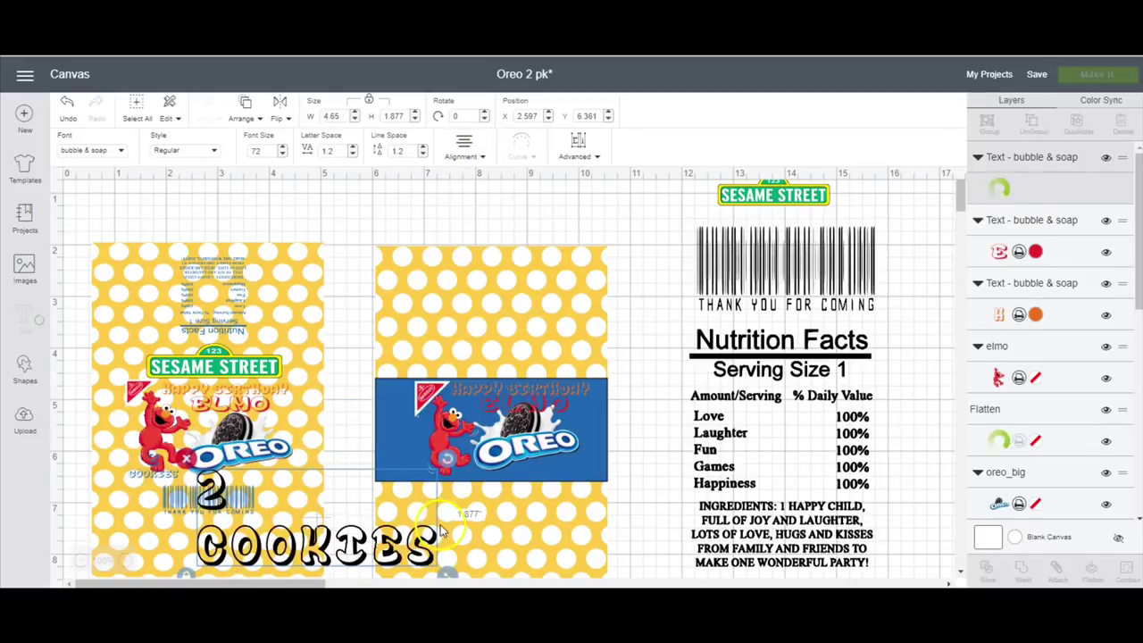
pyautogui.moveTo(442, 533); pyautogui.dragTo(510, 462)
pyautogui.click(1035, 188)
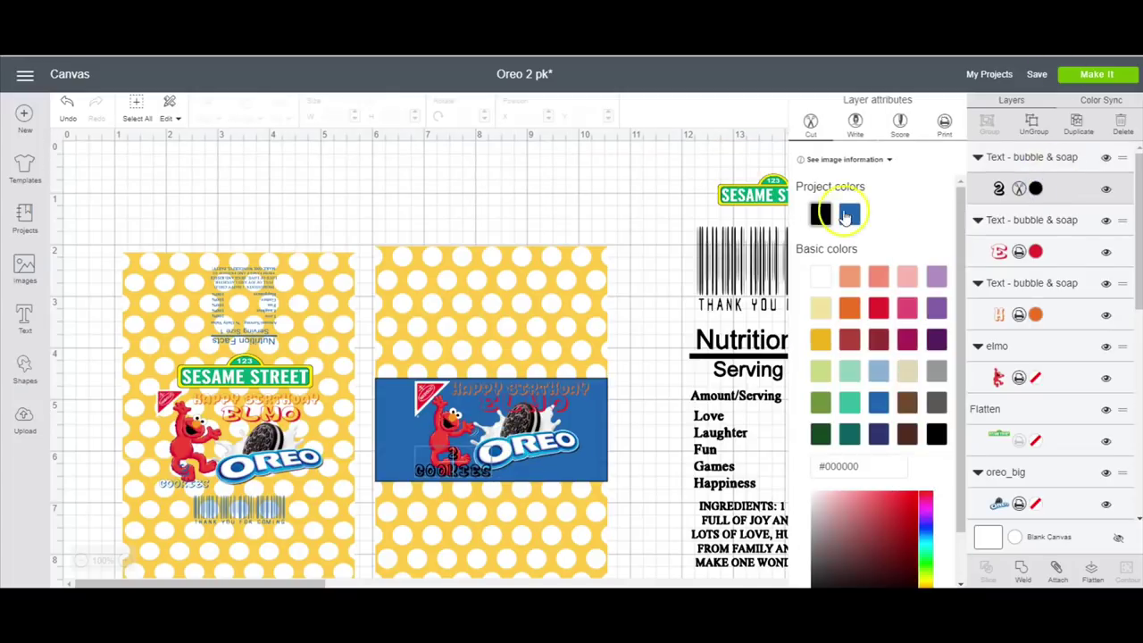
pyautogui.click(849, 214)
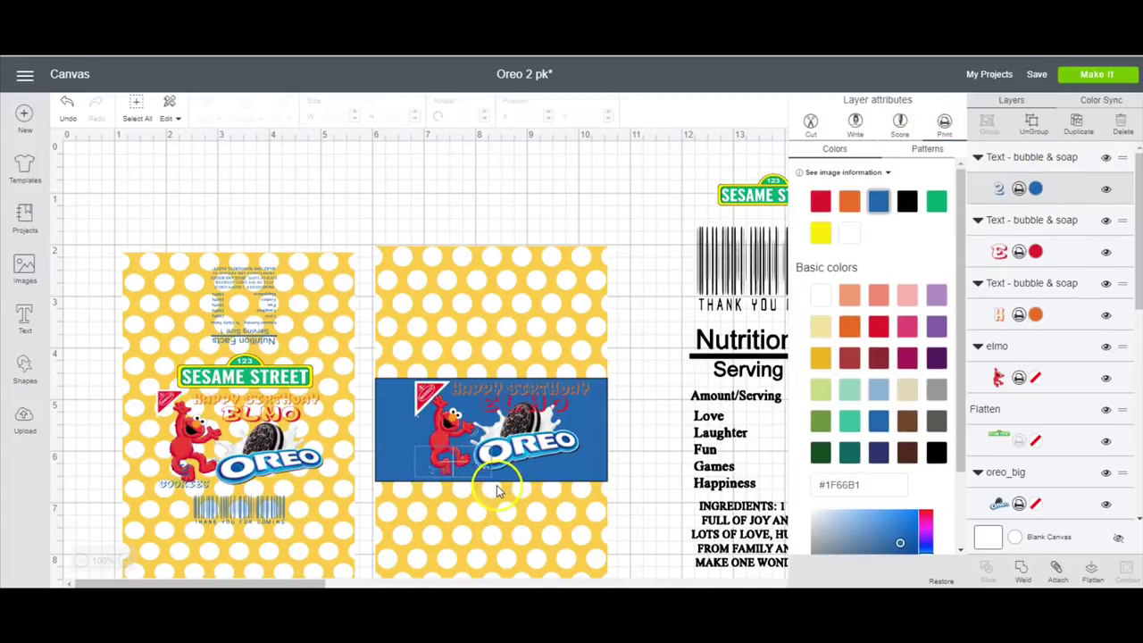
pyautogui.moveTo(494, 473); pyautogui.dragTo(483, 292)
pyautogui.click(431, 478)
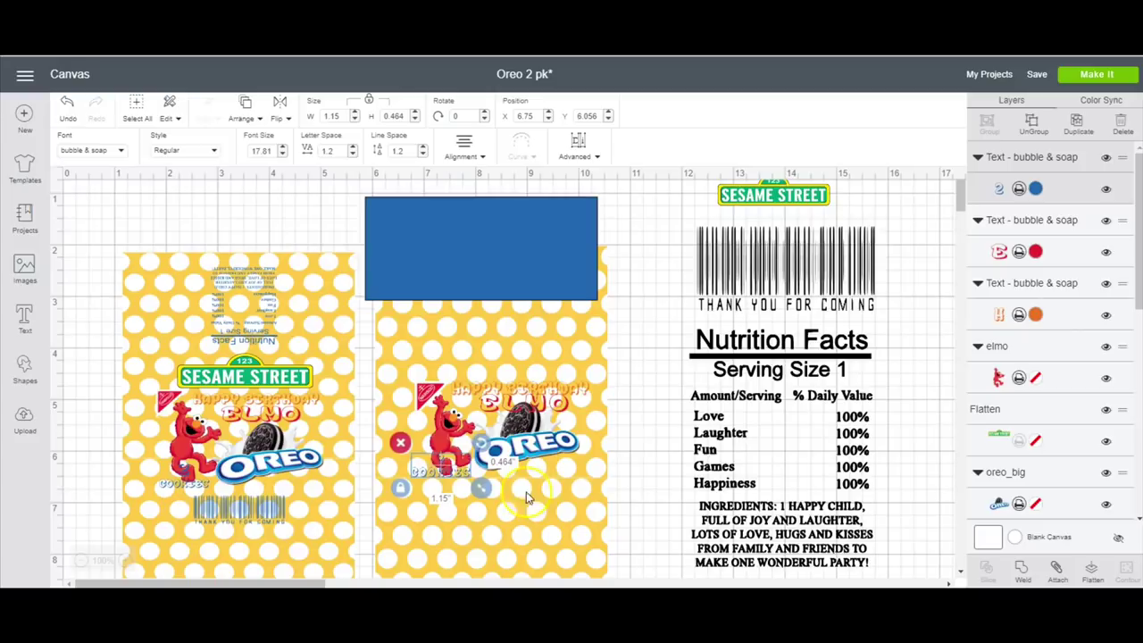
# Step: Delete the blue guide band rectangle
pyautogui.click(405, 233)
pyautogui.moveTo(534, 183); pyautogui.dragTo(284, 169)
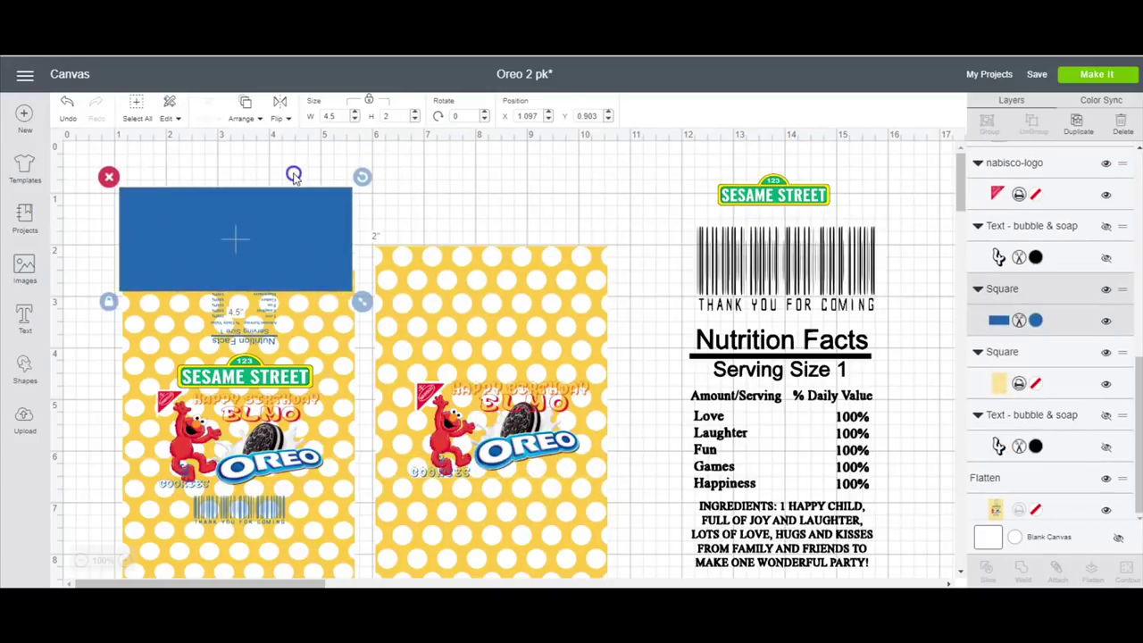
pyautogui.press('Delete')
# Step: Add a blue barcode shrunk to about 2.4 x 1.1 in, and the Sesame Street logo
pyautogui.click(740, 268)
pyautogui.moveTo(749, 277); pyautogui.dragTo(464, 535)
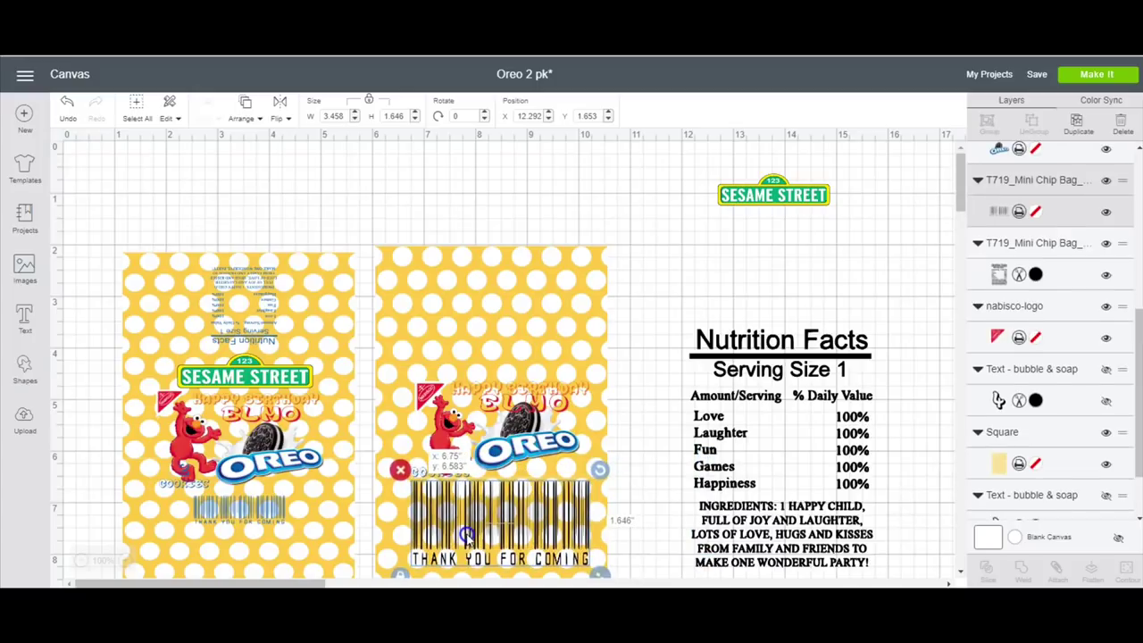
pyautogui.moveTo(601, 573); pyautogui.dragTo(532, 519)
pyautogui.click(1036, 210)
pyautogui.click(878, 201)
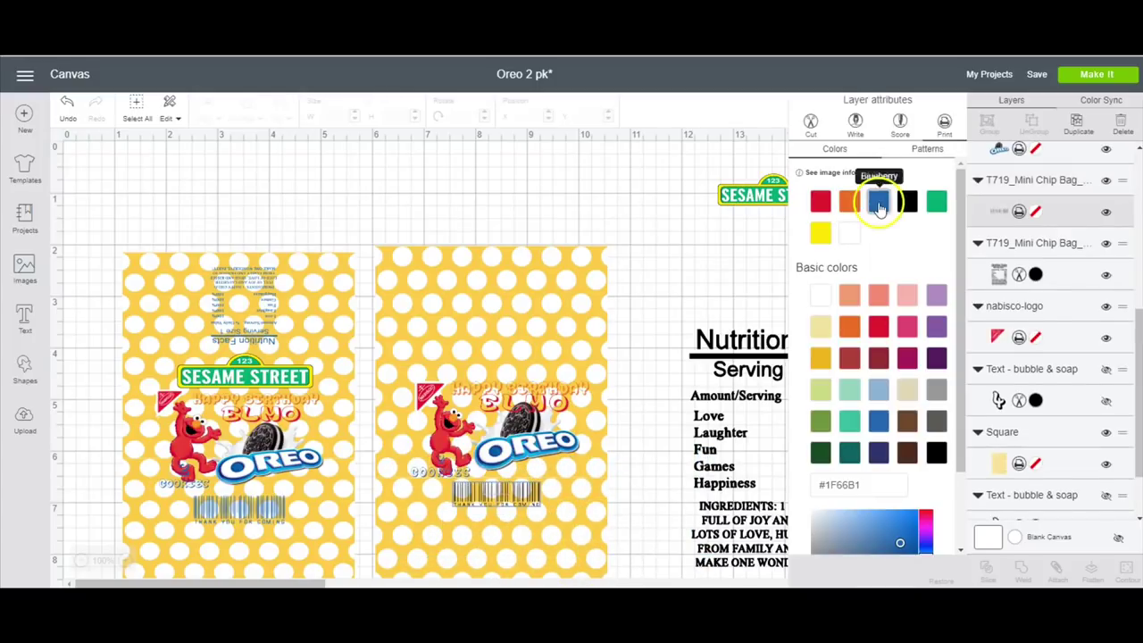
pyautogui.click(495, 495)
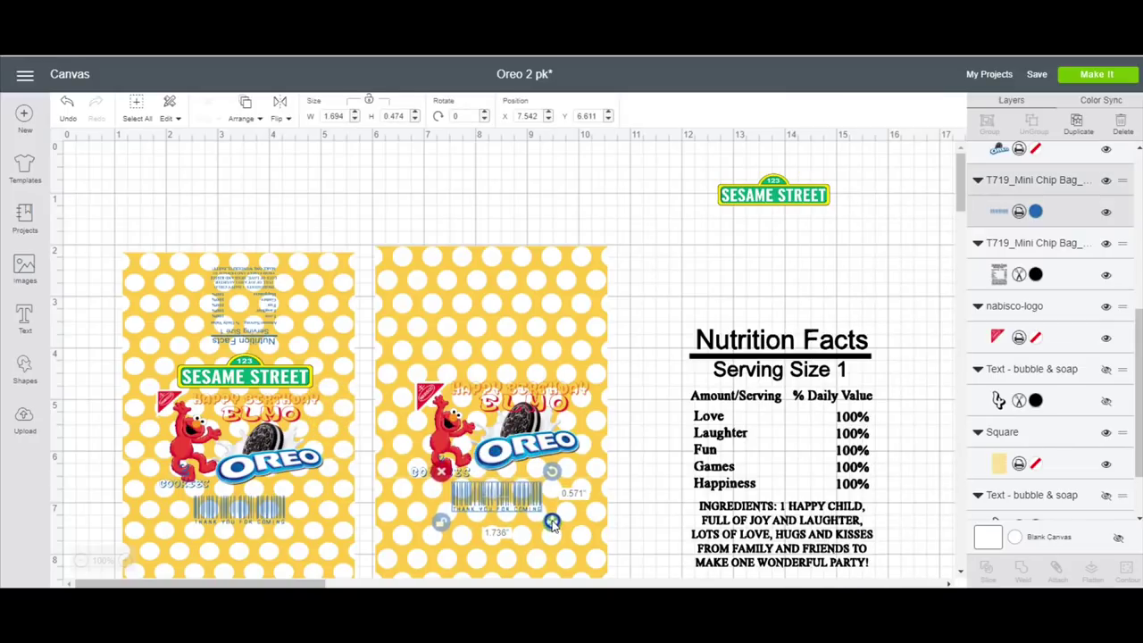
pyautogui.moveTo(761, 194); pyautogui.dragTo(492, 361)
# Step: Widen and shift the Sesame Street logo on the right bag, then flatten it into one image
pyautogui.moveTo(566, 390); pyautogui.dragTo(591, 393)
pyautogui.moveTo(508, 369); pyautogui.dragTo(500, 370)
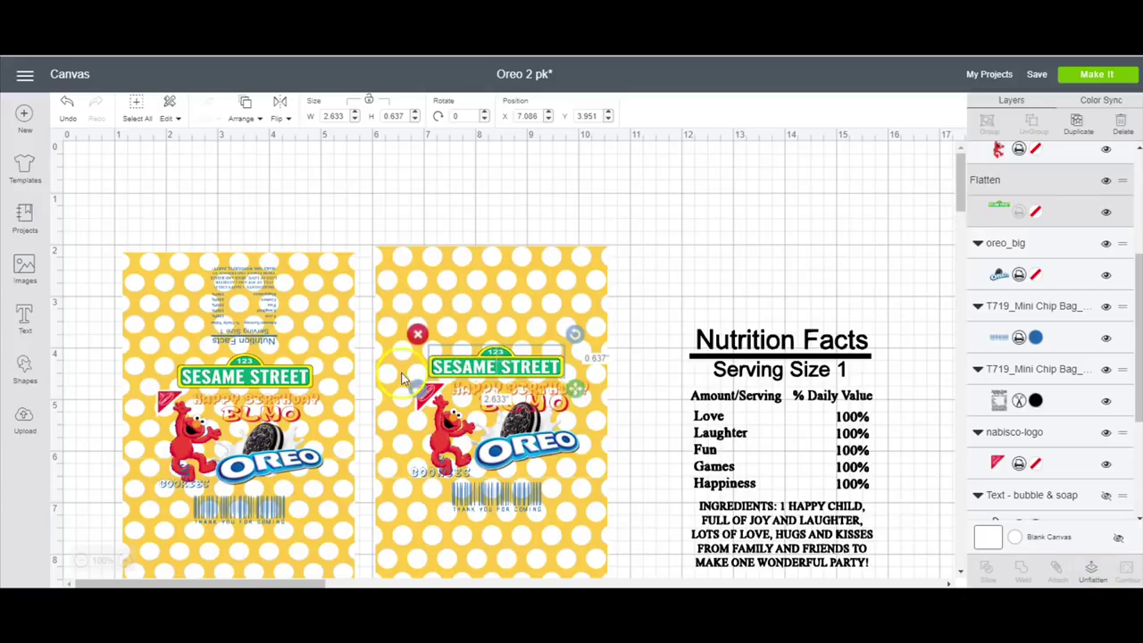
pyautogui.click(1026, 253)
pyautogui.scroll(-5, 1027, 253)
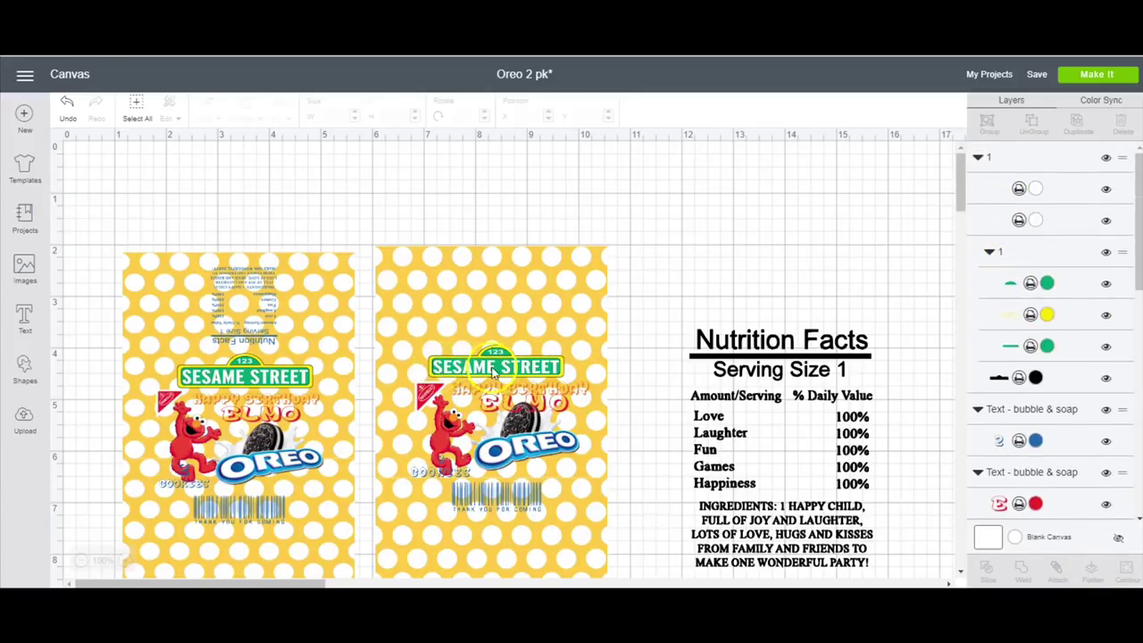
pyautogui.click(520, 390)
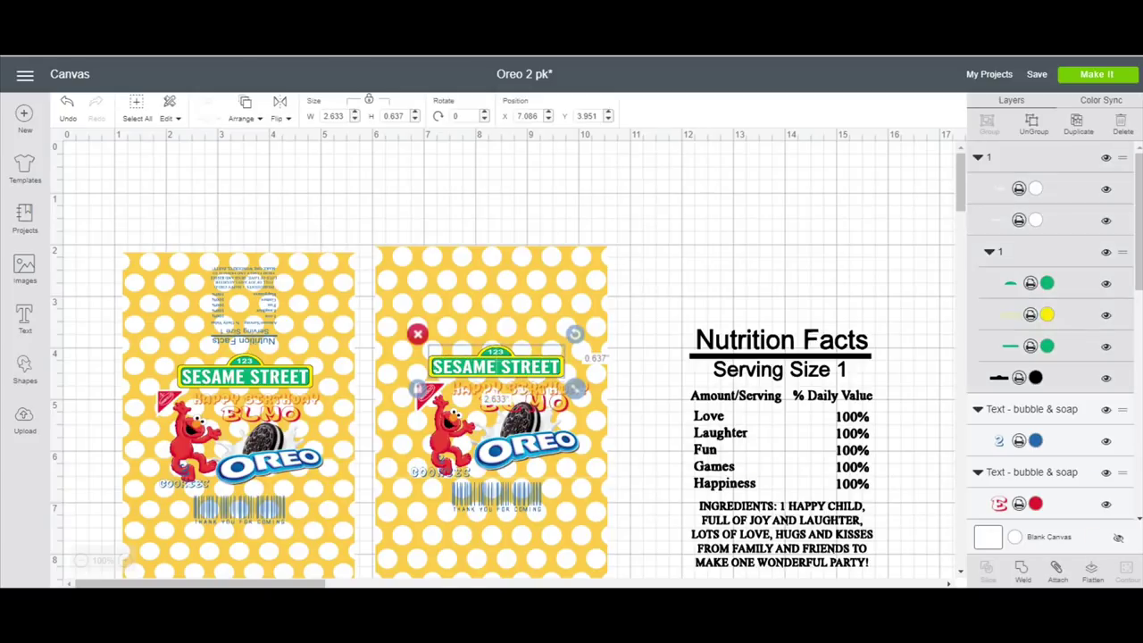
pyautogui.click(1089, 578)
pyautogui.click(782, 386)
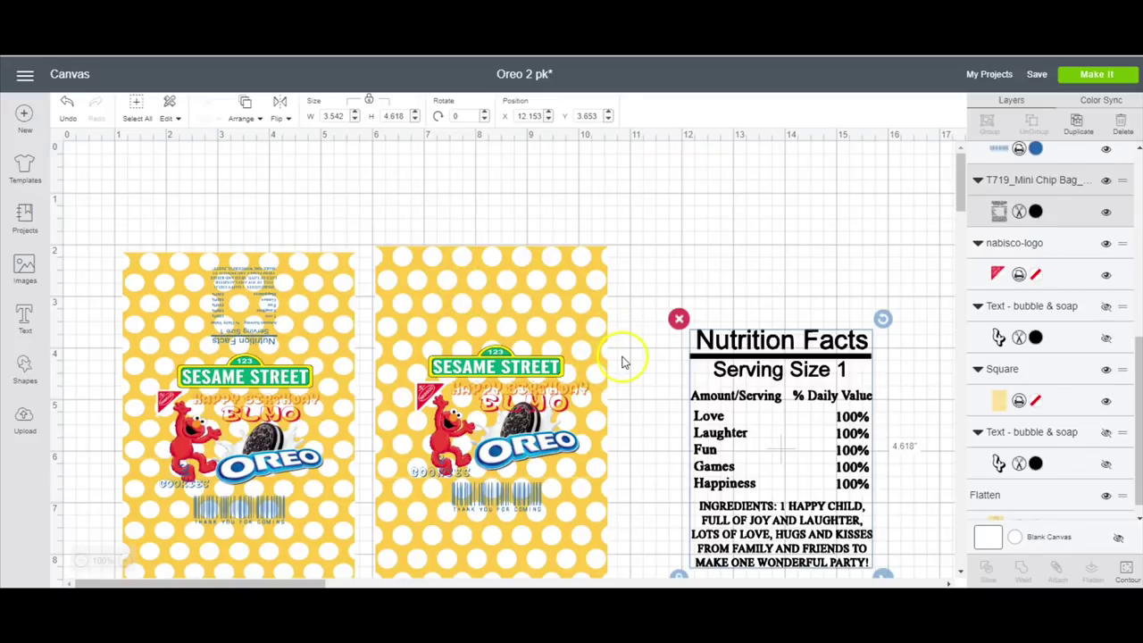
# Step: Flip the Nutrition Facts panel horizontally, shrink it to about 1 x 1.3 in, place it atop the right bag
pyautogui.click(280, 119)
pyautogui.click(280, 120)
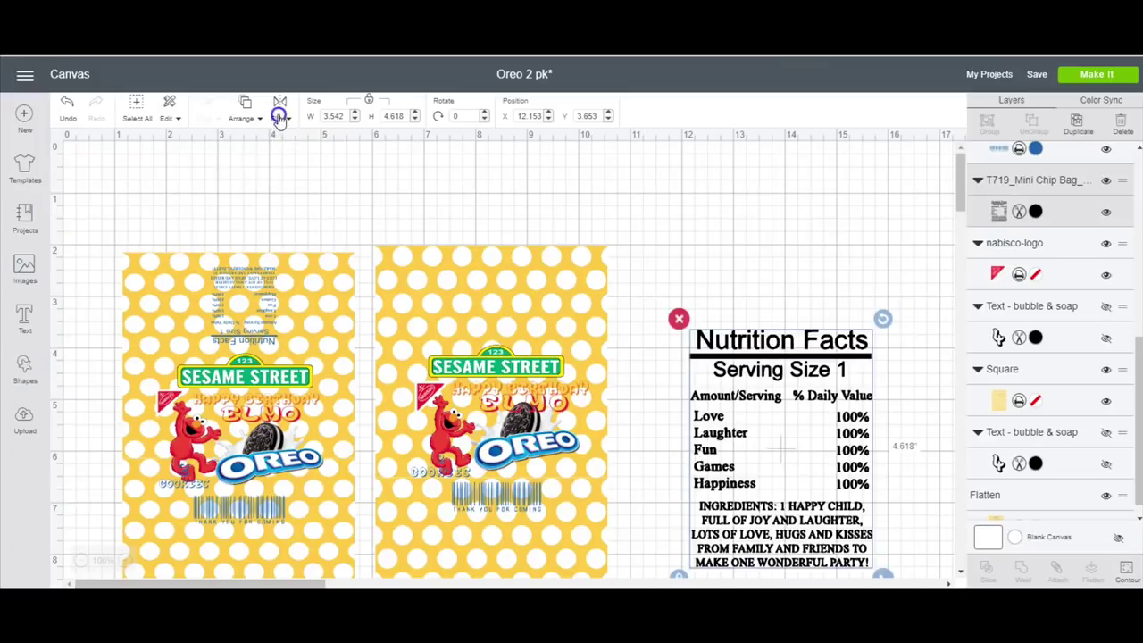
pyautogui.click(280, 116)
pyautogui.click(279, 146)
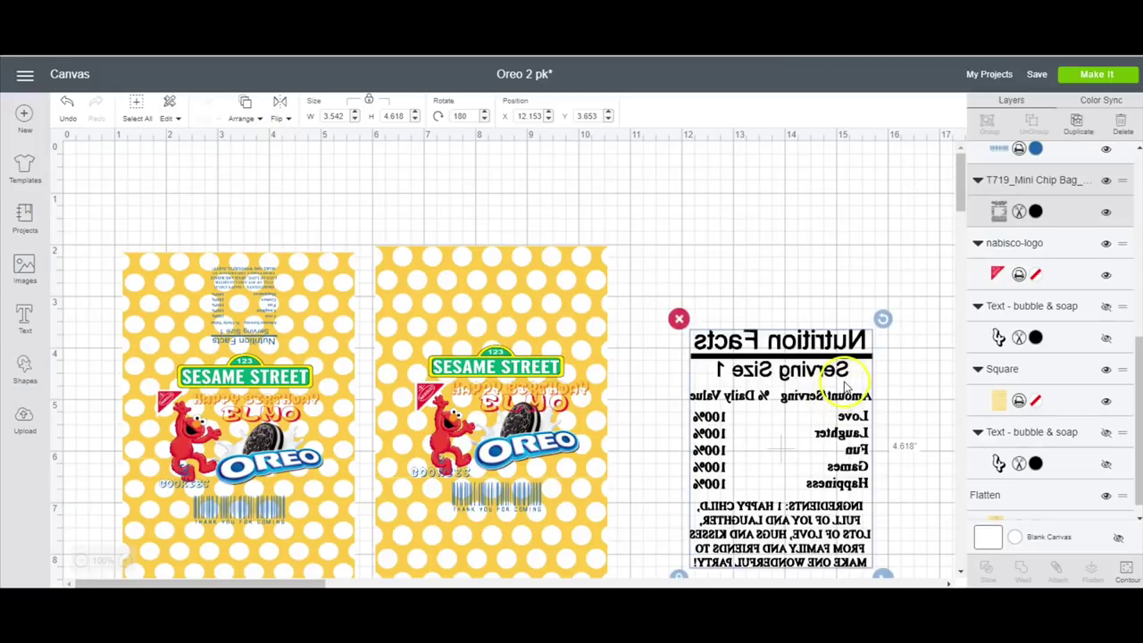
pyautogui.moveTo(631, 342); pyautogui.dragTo(323, 266)
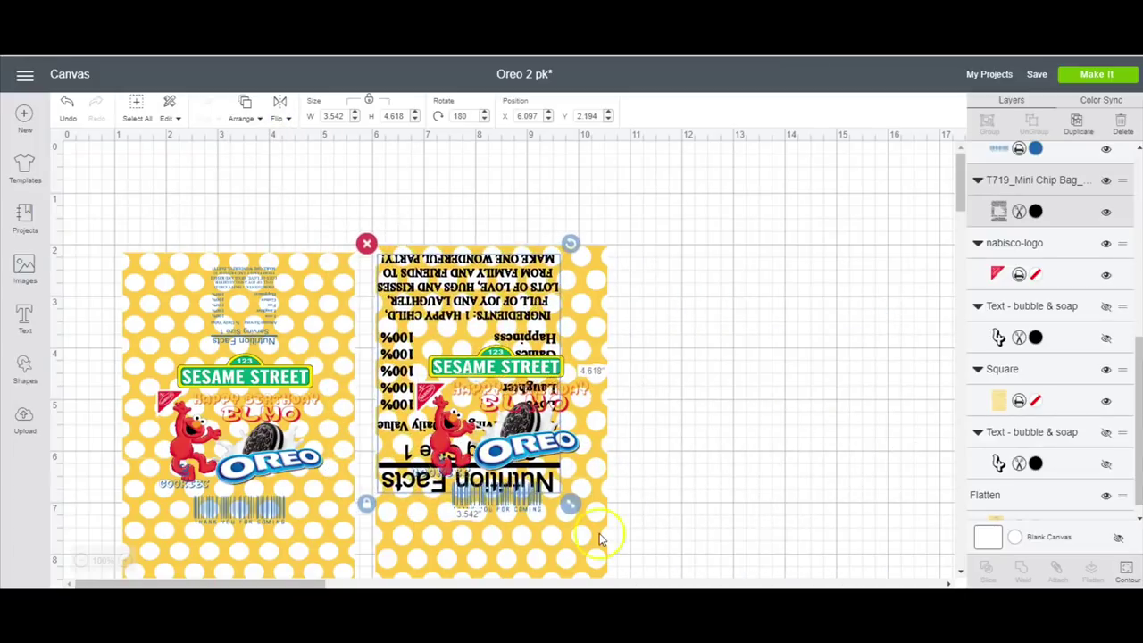
pyautogui.moveTo(572, 504); pyautogui.dragTo(470, 341)
pyautogui.moveTo(416, 308); pyautogui.dragTo(508, 330)
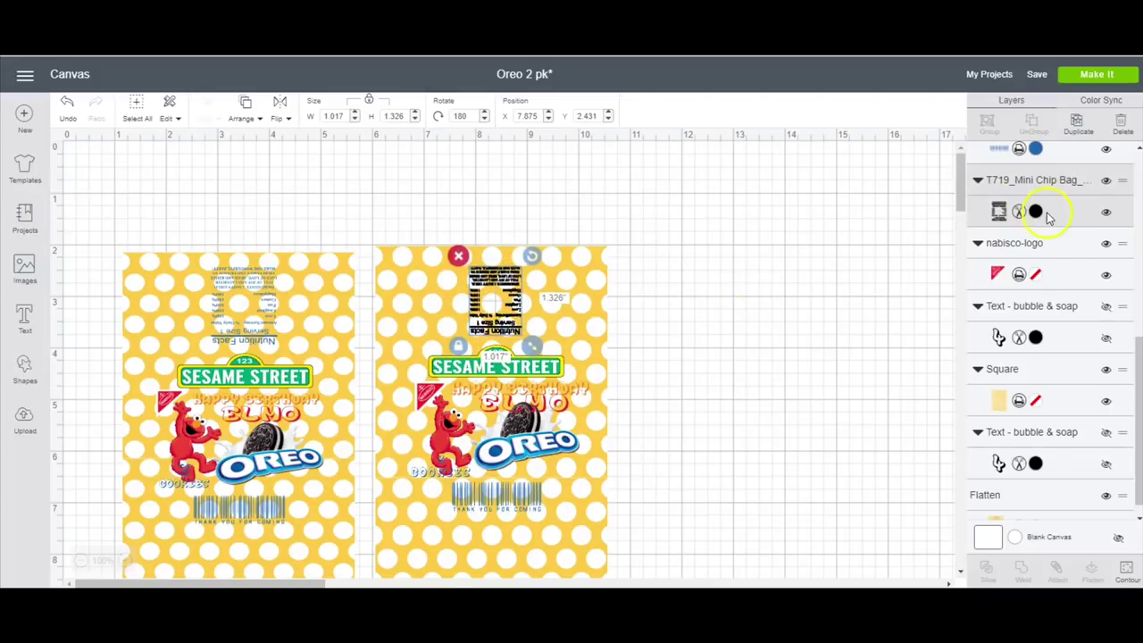
# Step: Make the nutrition panel a print layer in Blueberry blue
pyautogui.click(1037, 212)
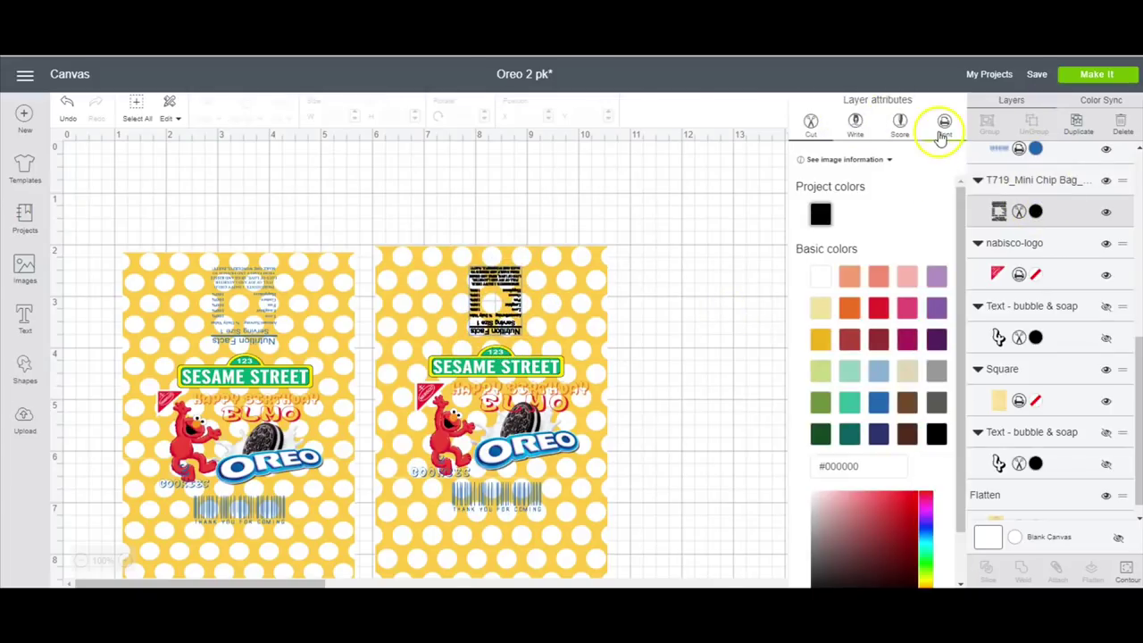
pyautogui.click(943, 126)
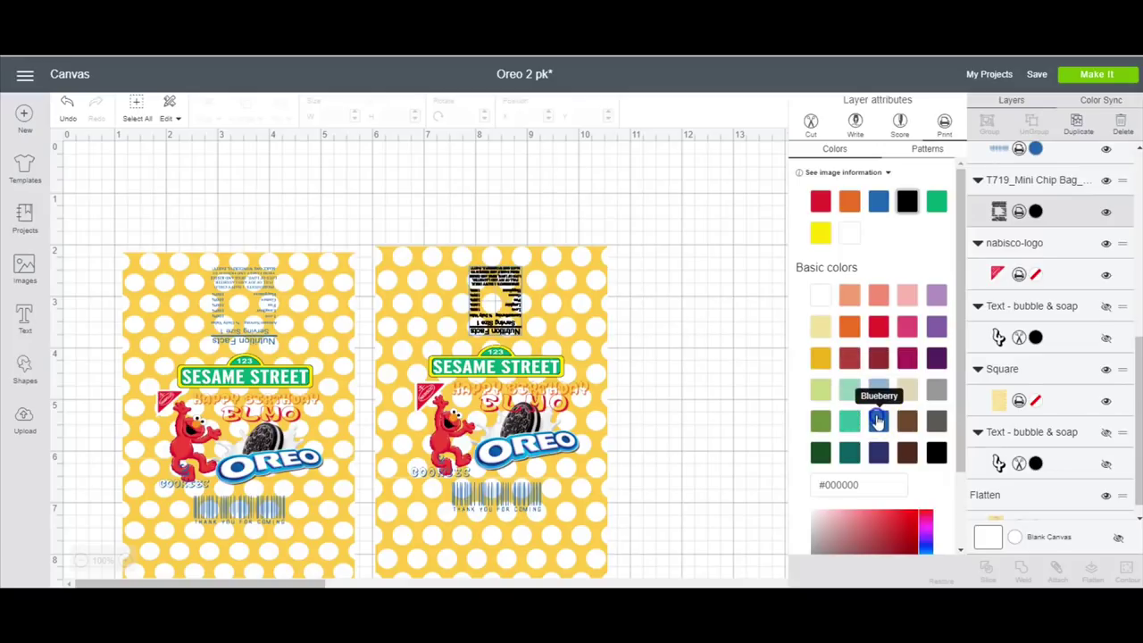
pyautogui.click(879, 420)
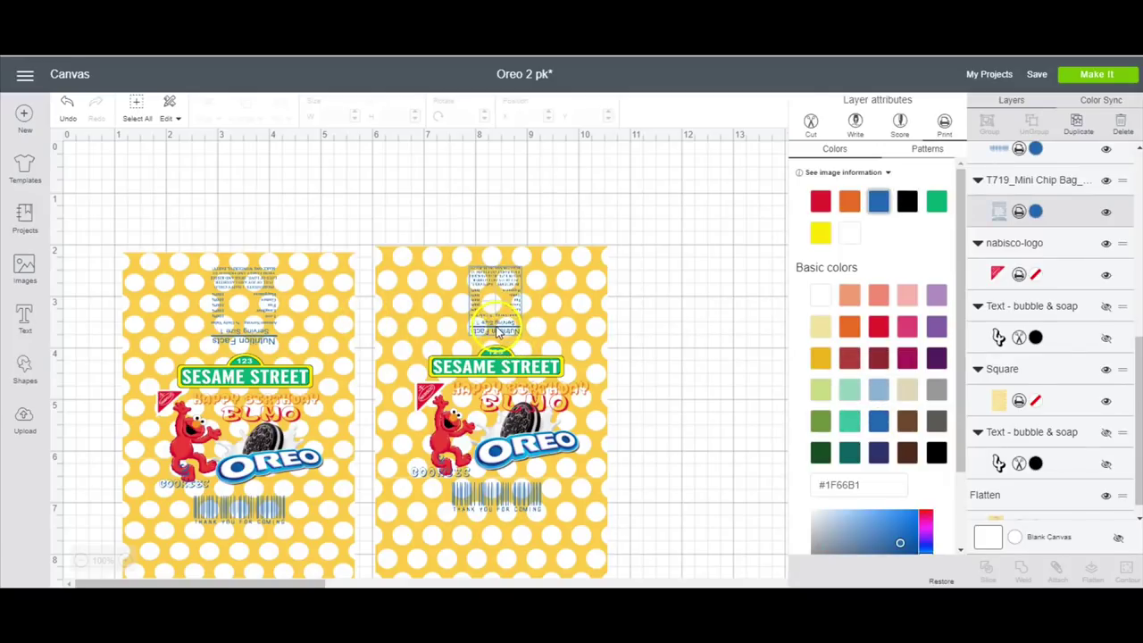
pyautogui.click(497, 330)
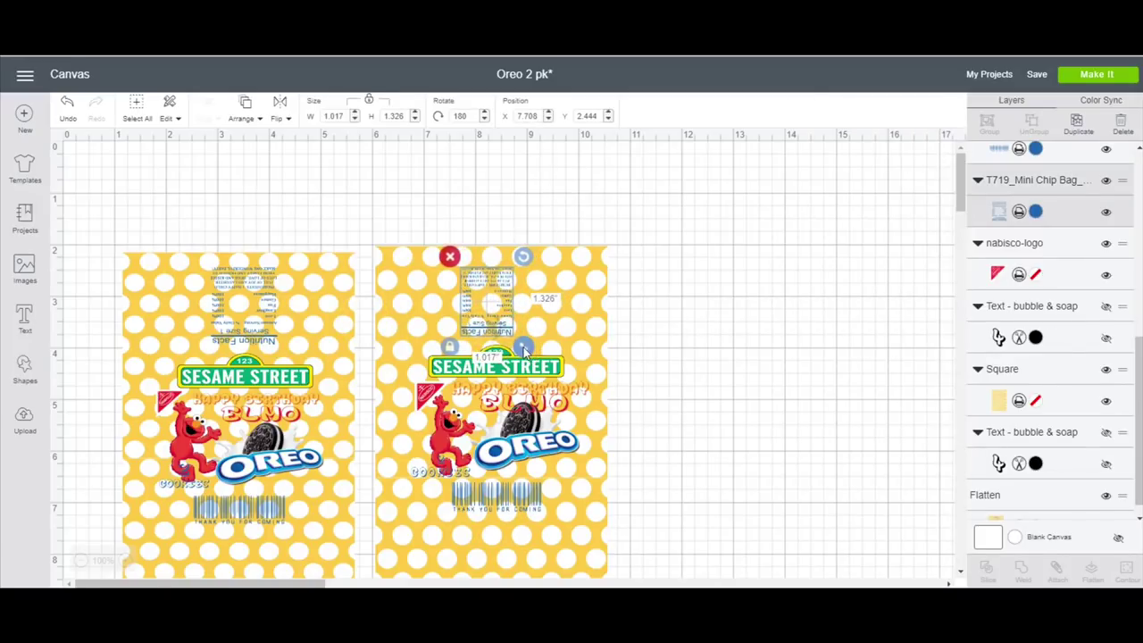
# Step: Rotate the panel upside down, enlarge it to about 1.26 x 1.40 in, and center it above the logo
pyautogui.moveTo(525, 351); pyautogui.dragTo(530, 354)
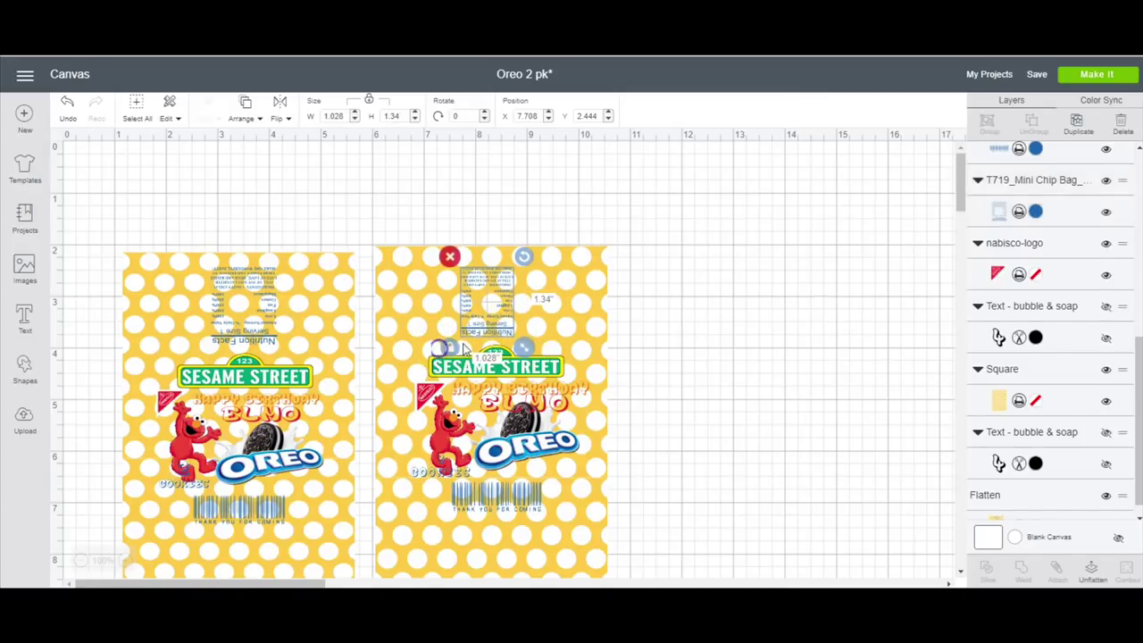
pyautogui.click(463, 348)
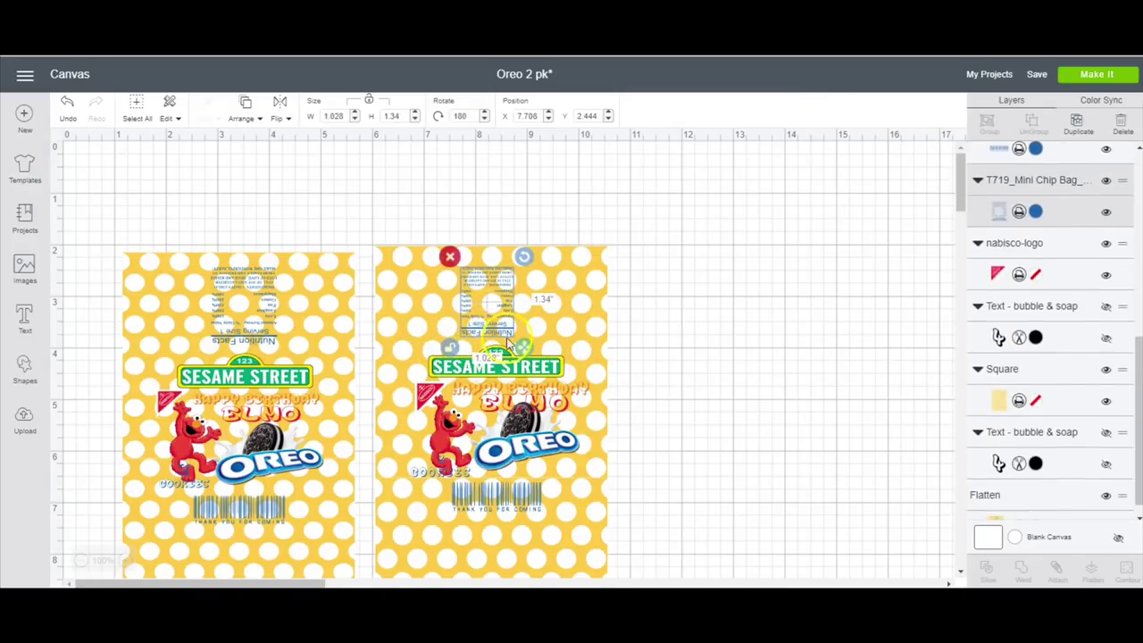
pyautogui.moveTo(524, 348)
pyautogui.mouseDown()
pyautogui.moveTo(544, 354)
pyautogui.moveTo(534, 350)
pyautogui.mouseUp()
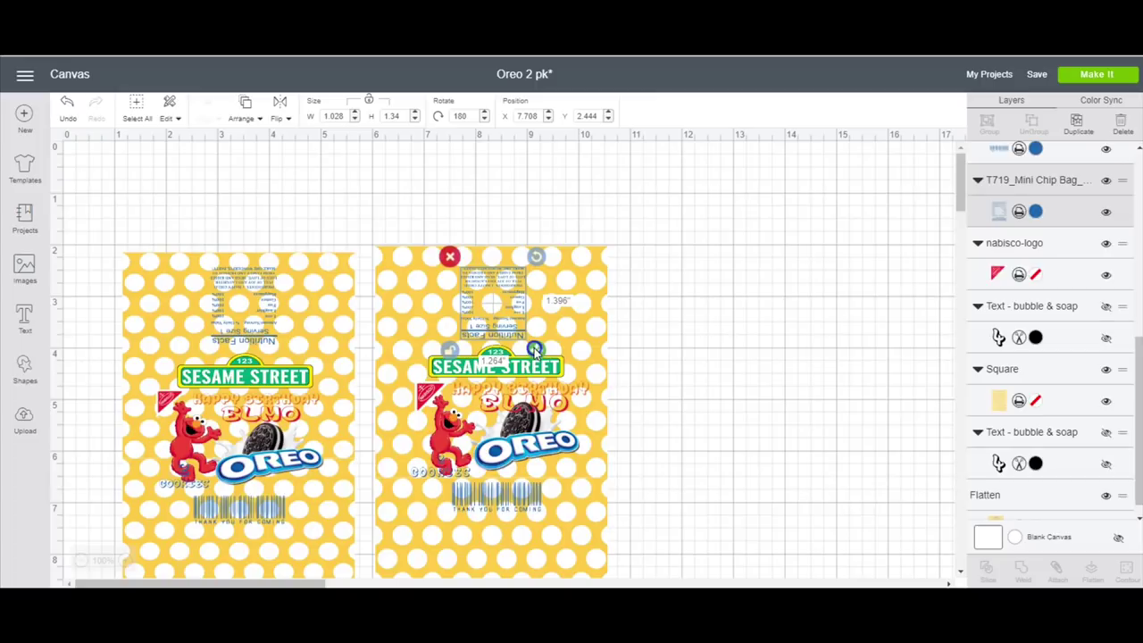
pyautogui.moveTo(515, 303); pyautogui.dragTo(519, 297)
pyautogui.click(658, 505)
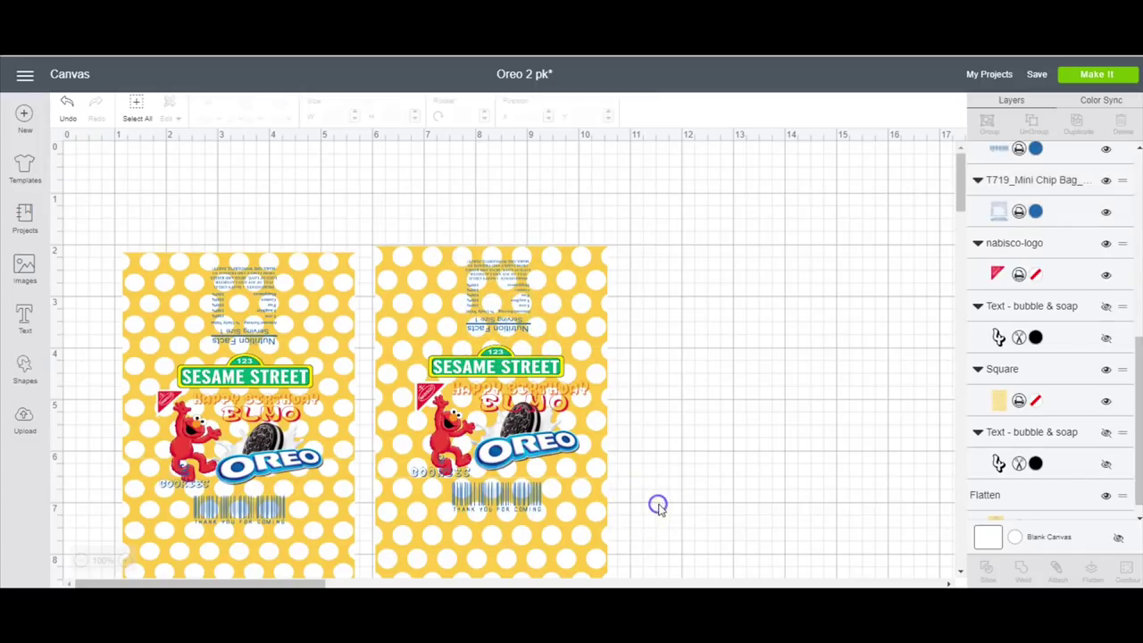
# Step: Select all layers of the right bag, flatten them into one image and nudge it up-left
pyautogui.moveTo(375, 232); pyautogui.dragTo(628, 552)
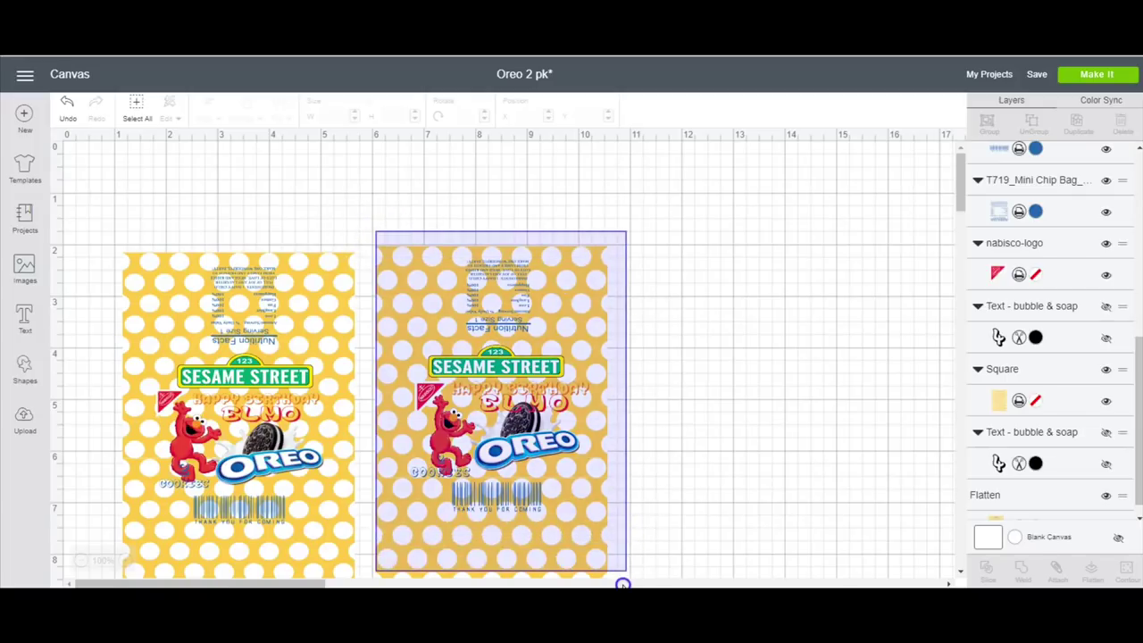
pyautogui.moveTo(622, 584); pyautogui.dragTo(622, 584)
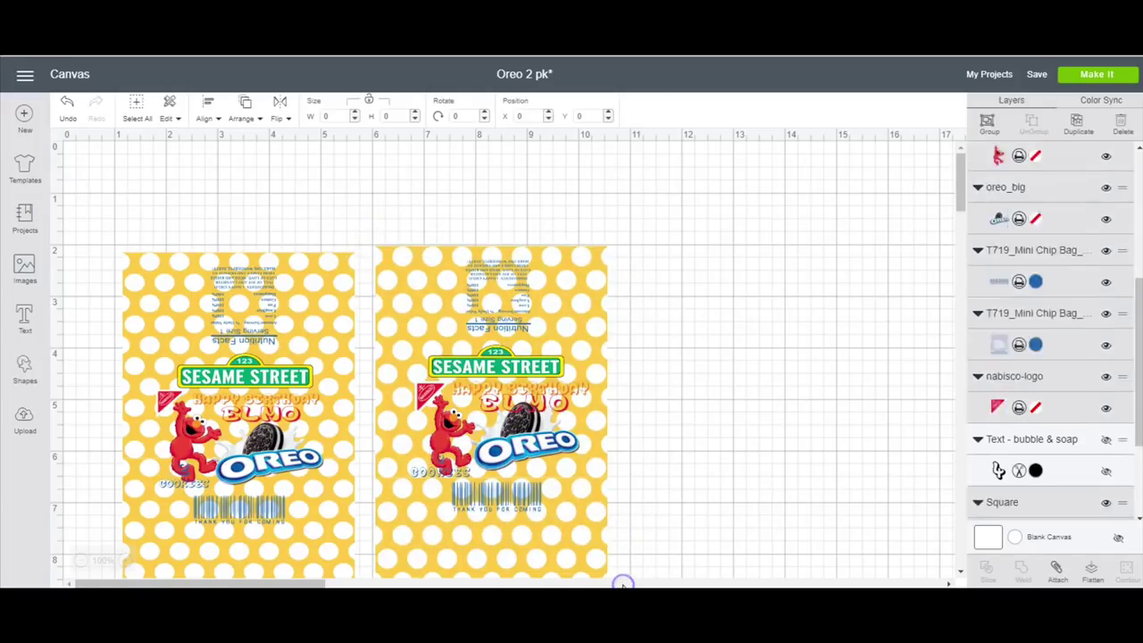
pyautogui.click(1093, 572)
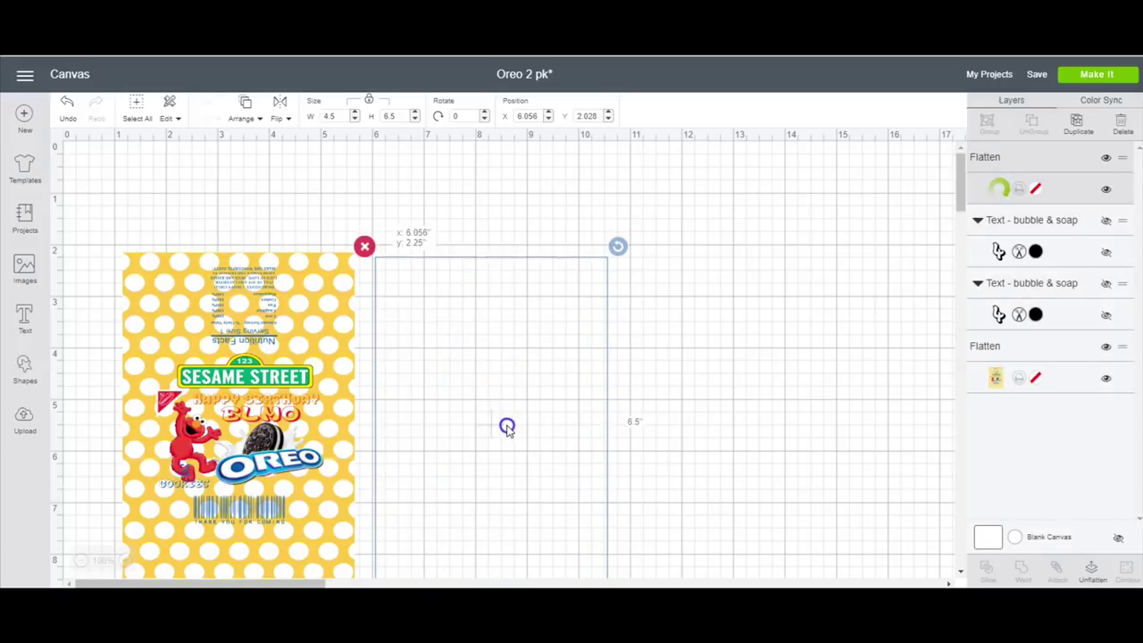
pyautogui.moveTo(506, 427); pyautogui.dragTo(526, 416)
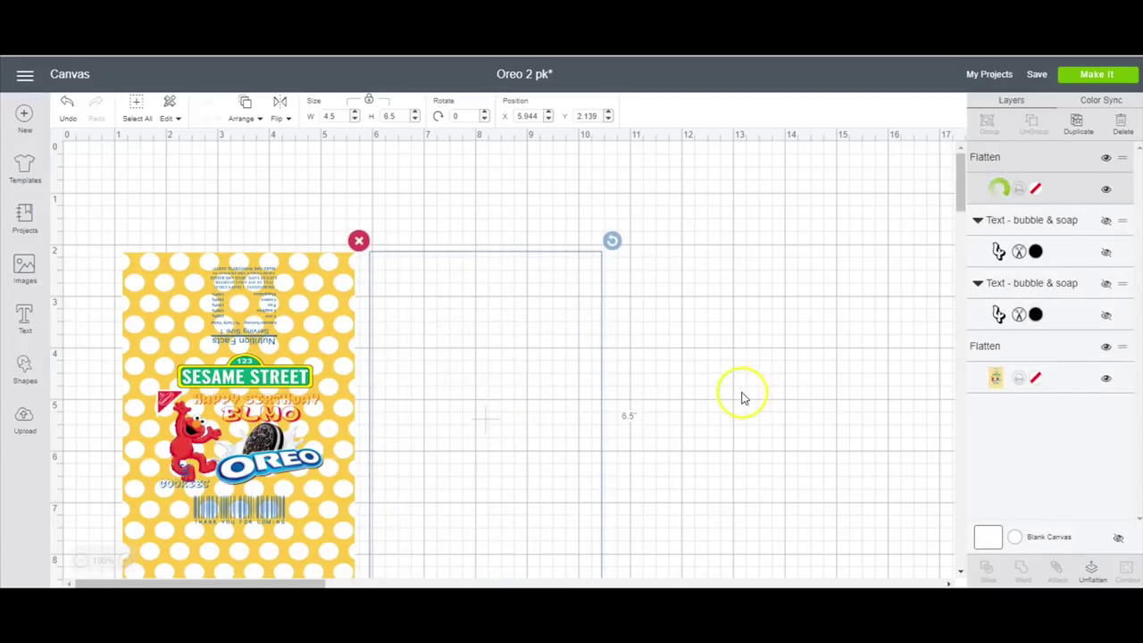
pyautogui.scroll(-3, 741, 395)
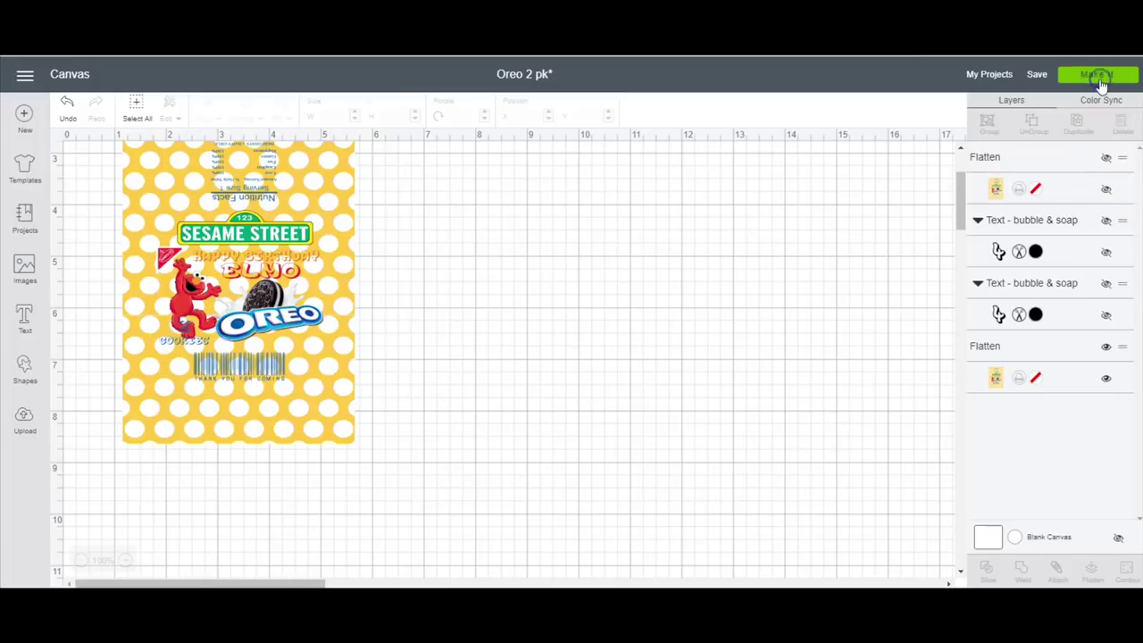
# Step: Accept the single-mat layout and send the wrapper design to the printer
pyautogui.click(1099, 76)
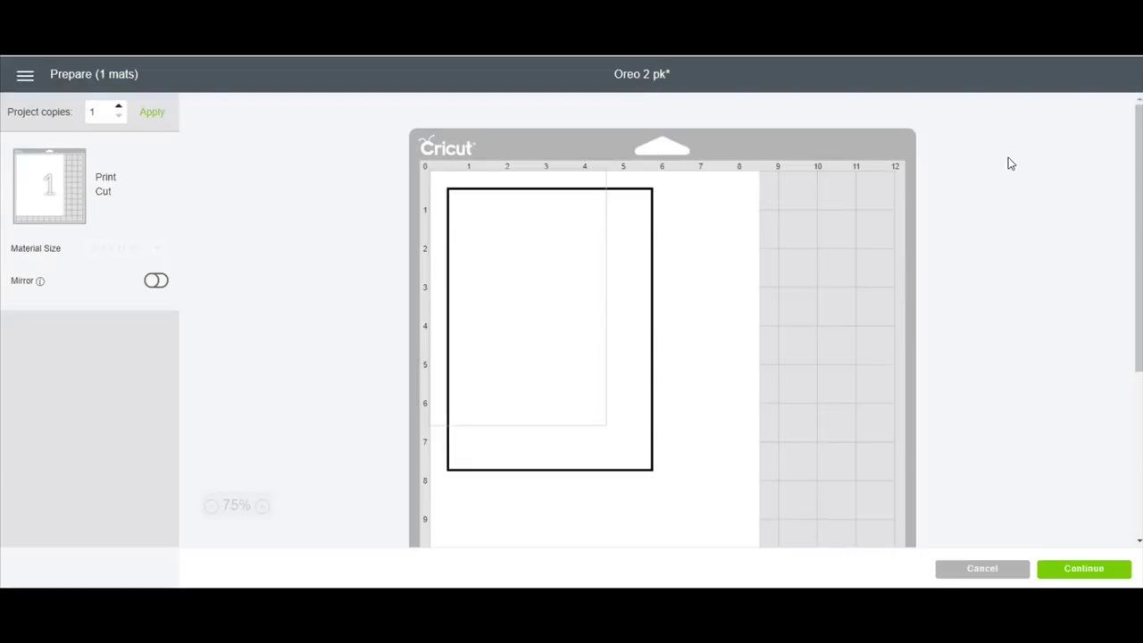
pyautogui.click(1072, 576)
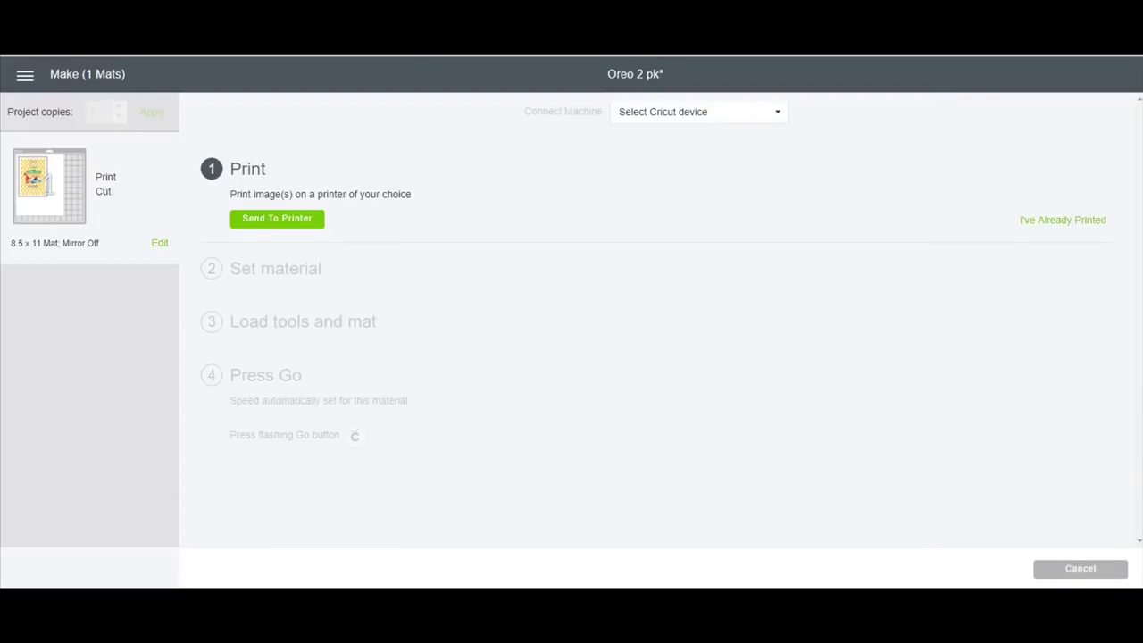
pyautogui.click(276, 219)
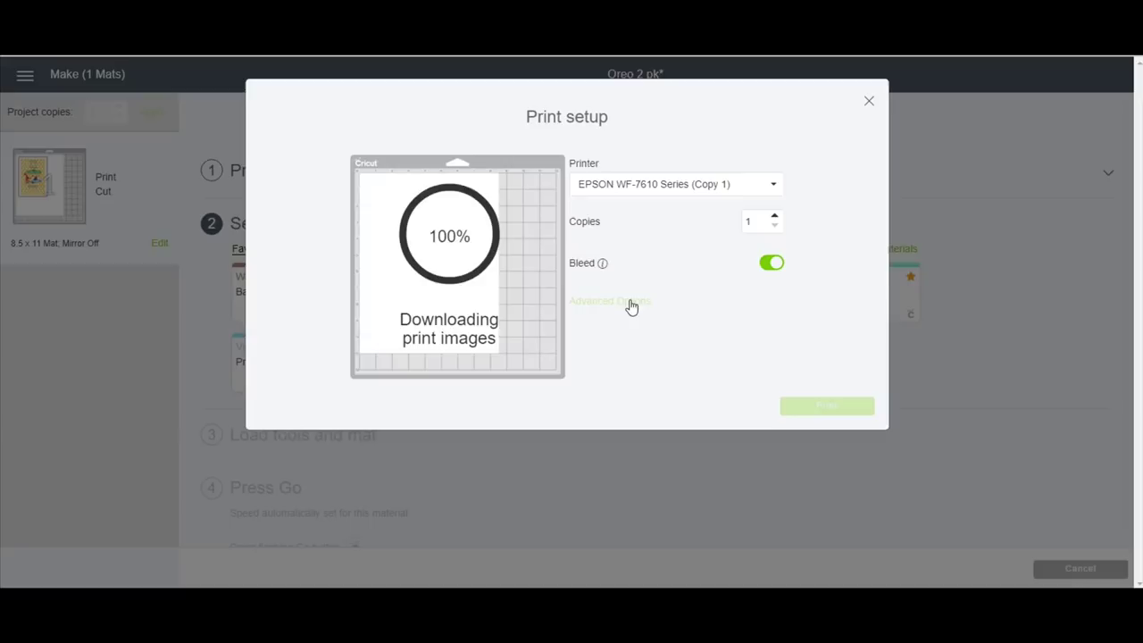
pyautogui.click(827, 407)
# Step: Set printer paper to Premium Photo Paper Glossy at High quality and print the bag
pyautogui.click(290, 152)
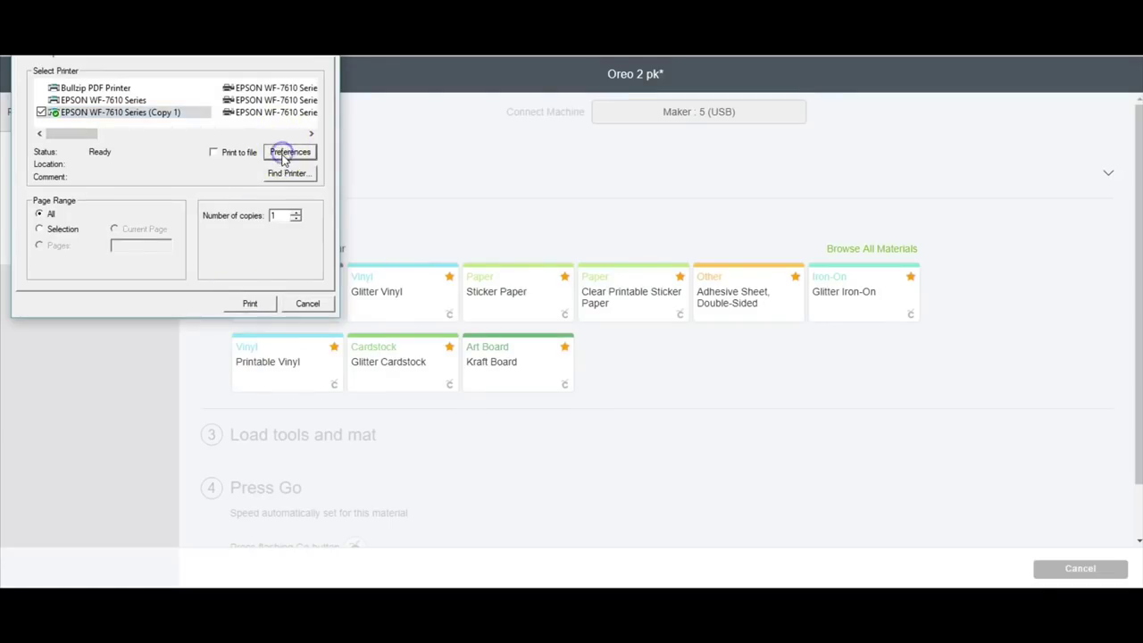
pyautogui.click(350, 207)
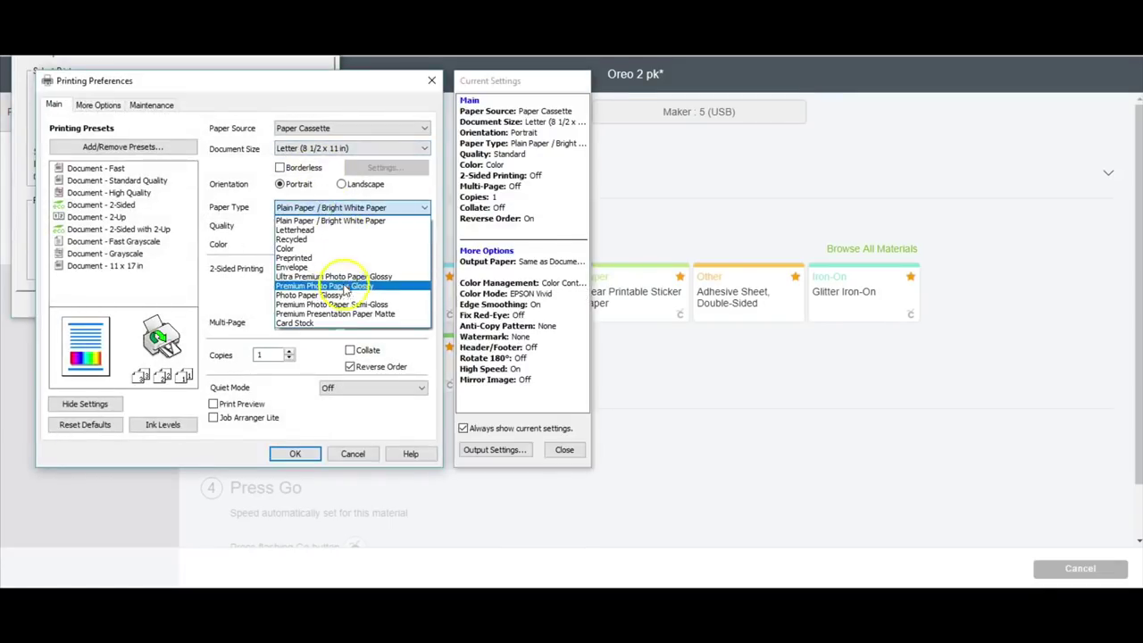
pyautogui.click(344, 286)
pyautogui.click(353, 226)
pyautogui.click(349, 249)
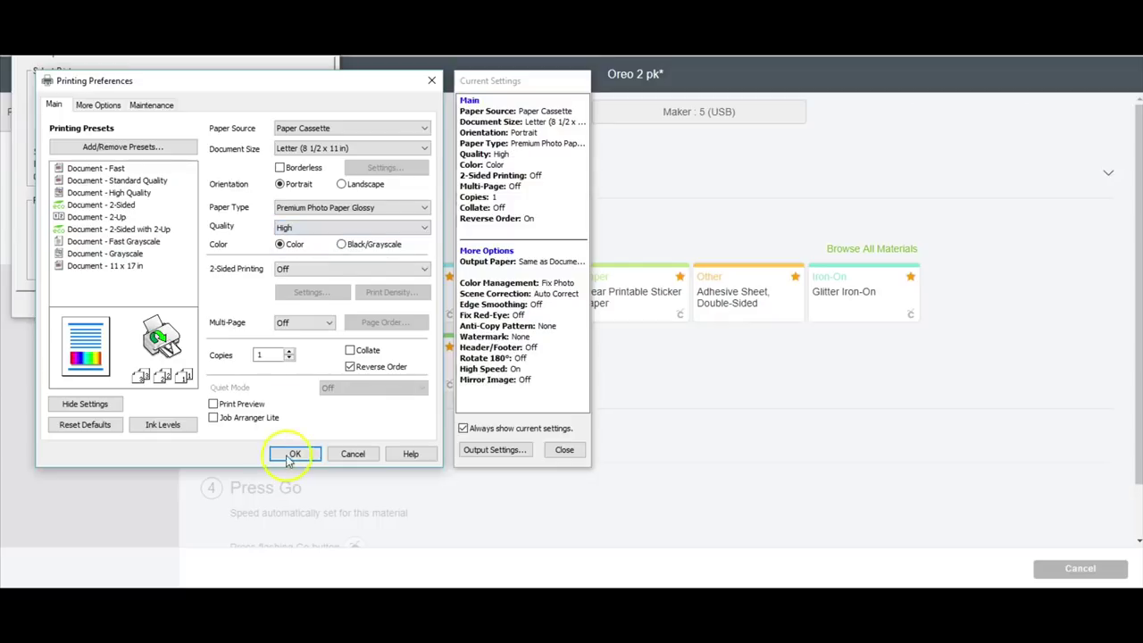
pyautogui.click(293, 454)
pyautogui.click(253, 302)
# Step: Choose Copy Paper – 20 lb from the Popular materials list
pyautogui.click(327, 248)
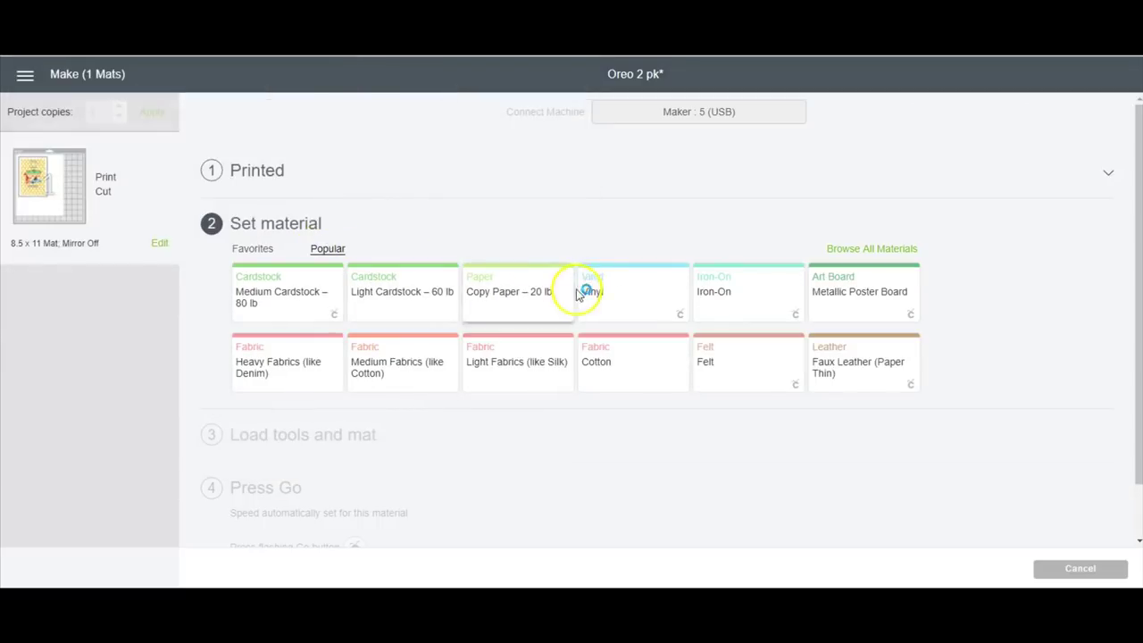
pyautogui.click(539, 300)
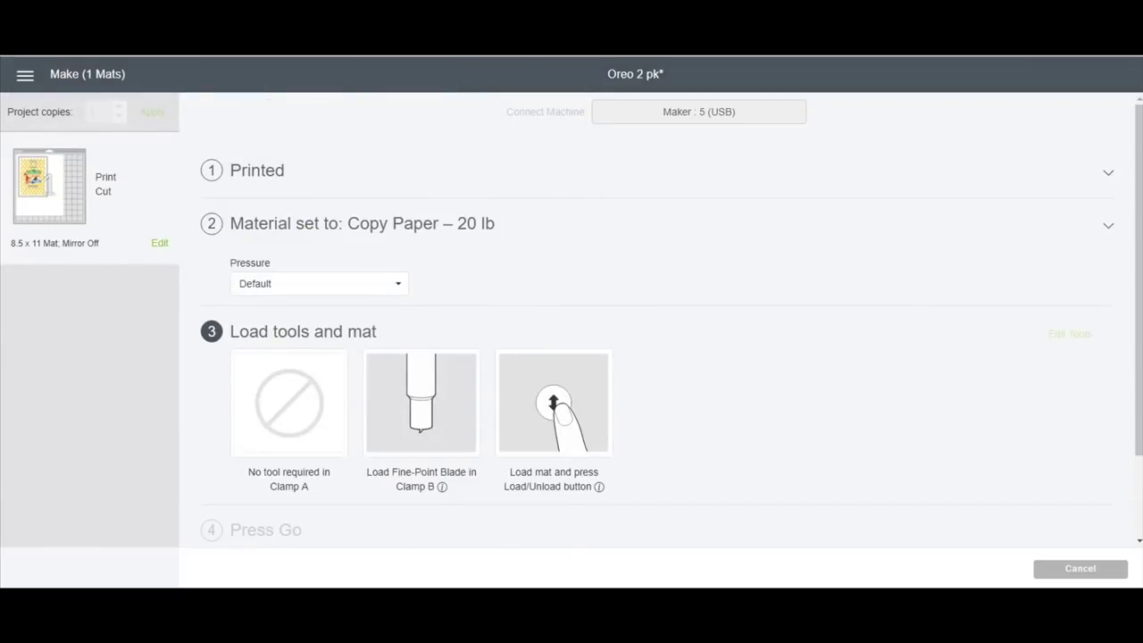